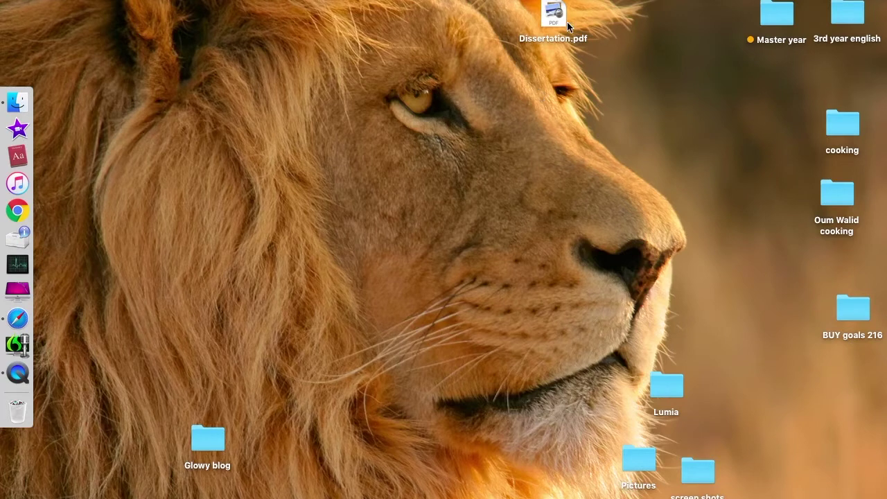
# - Reload the Educational technology 2nd semester post in Safari and scroll down to its comment form and back
pyautogui.click(20, 323)
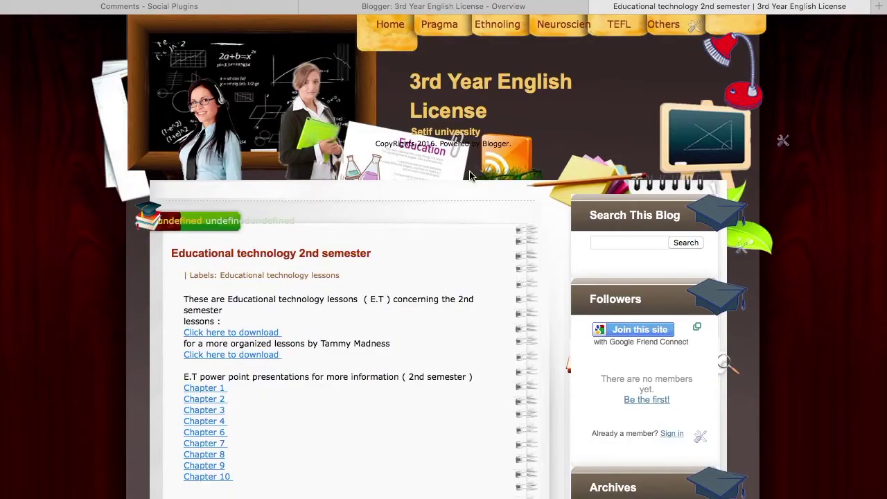
pyautogui.scroll(-5, 457, 222)
pyautogui.scroll(3, 406, 214)
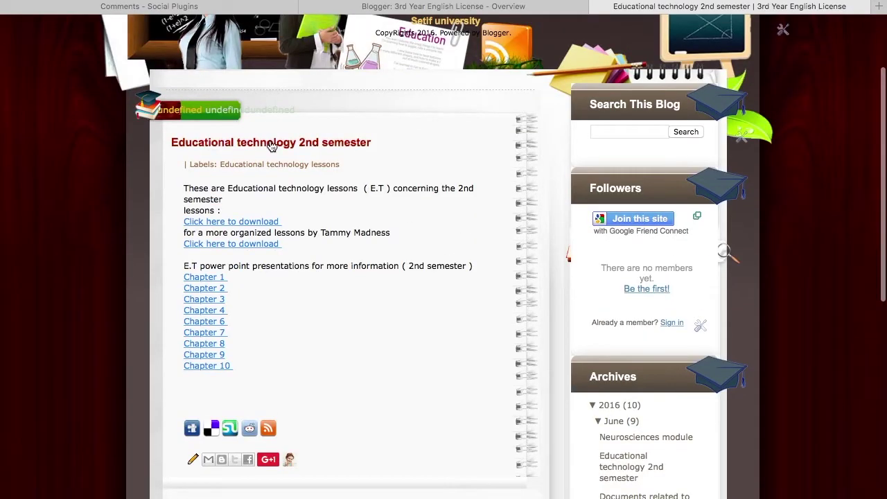
pyautogui.press('super+r')
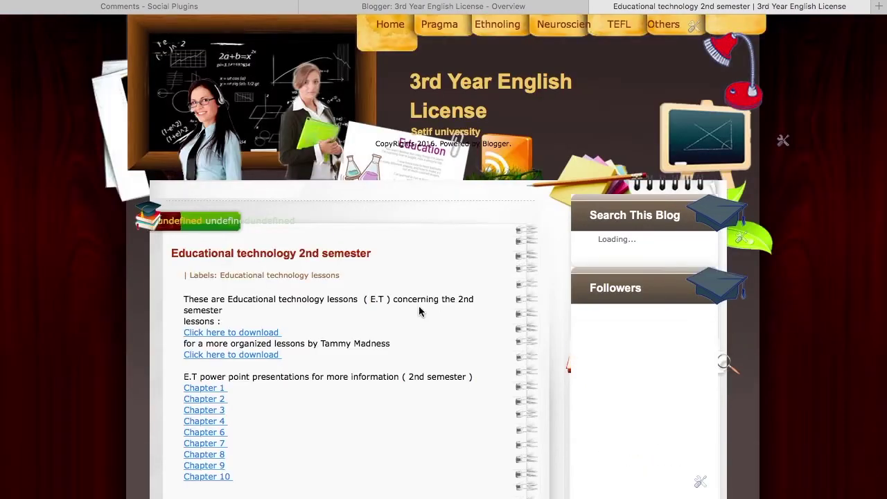
pyautogui.scroll(-3, 419, 306)
pyautogui.scroll(-4, 391, 288)
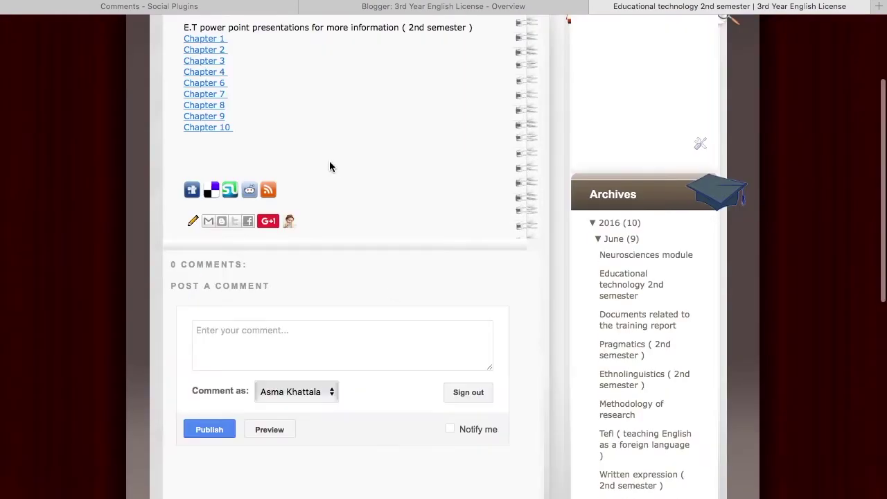
pyautogui.scroll(-6, 335, 160)
pyautogui.scroll(10, 274, 86)
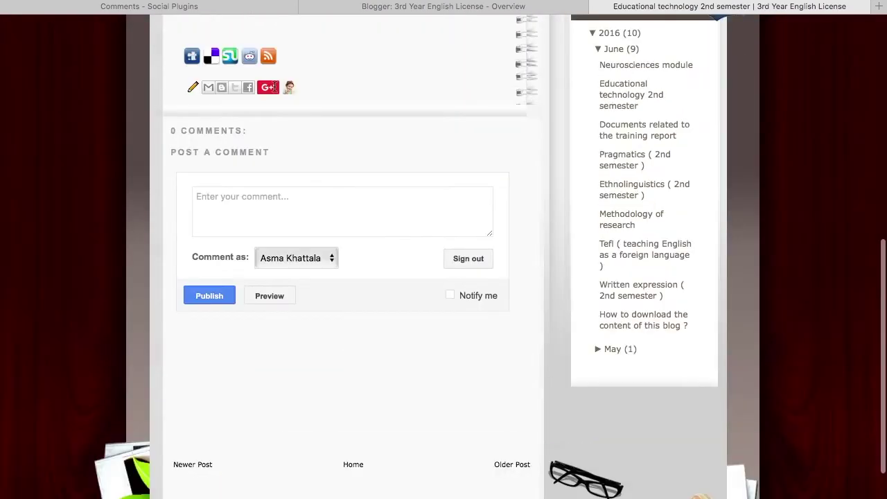
pyautogui.scroll(1, 289, 191)
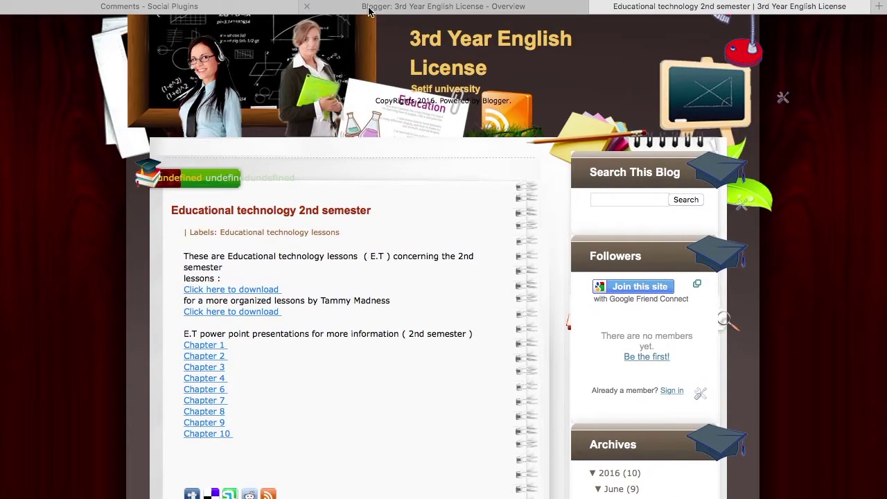
pyautogui.click(262, 7)
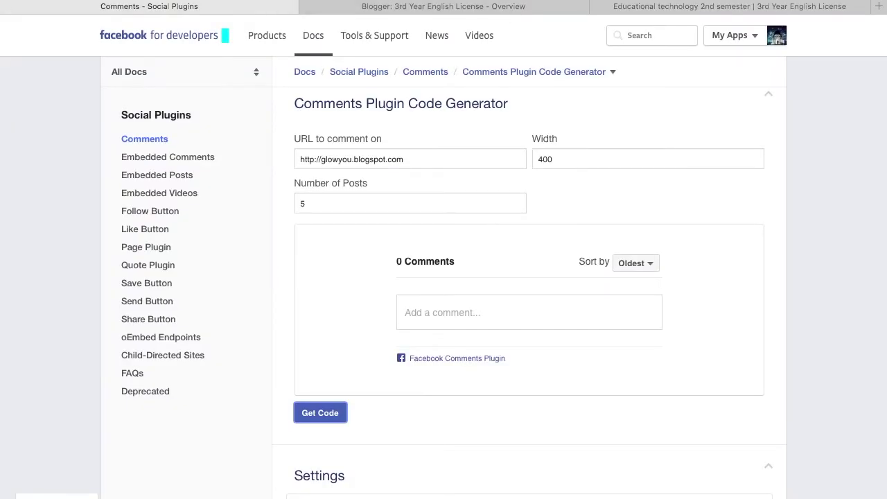
# - Copy the 3rdyearlicense blog post address into the generator's URL to comment on field
pyautogui.press('super+l')
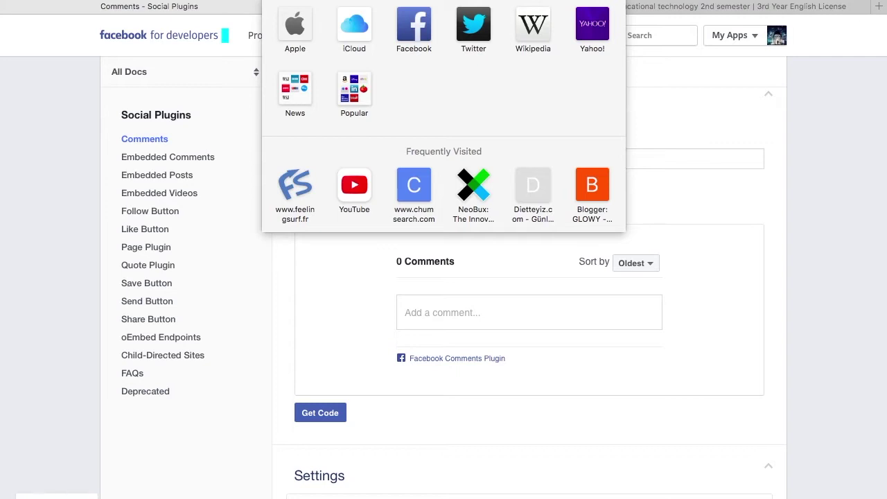
pyautogui.press('Escape')
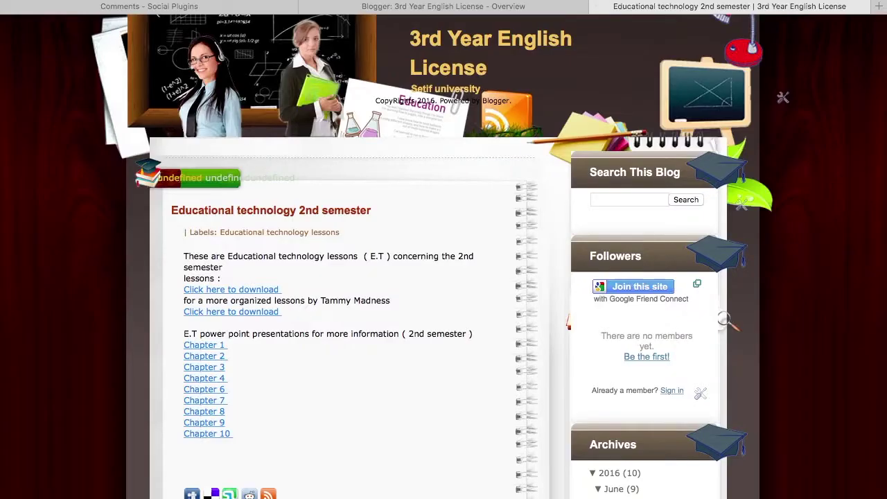
pyautogui.click(796, 6)
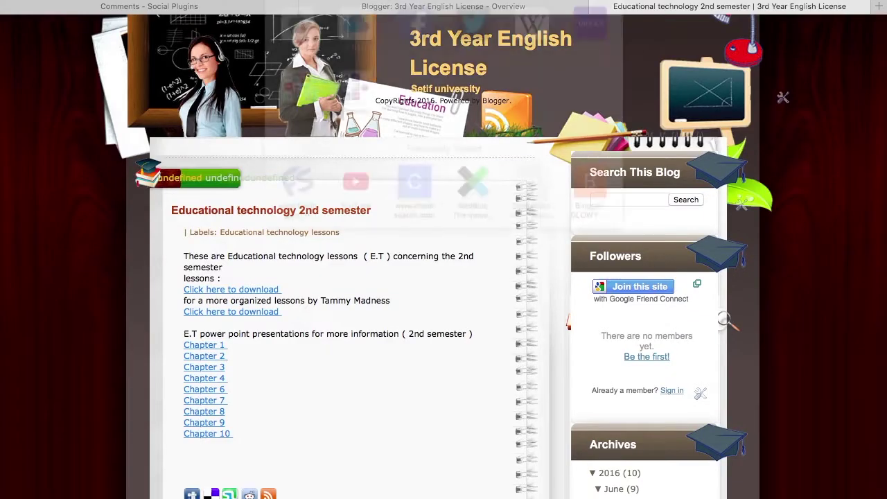
pyautogui.press('super+l')
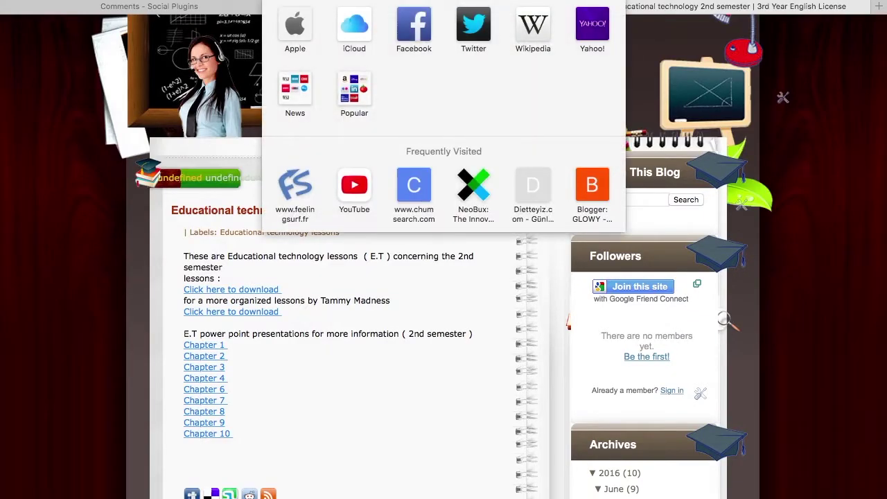
pyautogui.click(103, 8)
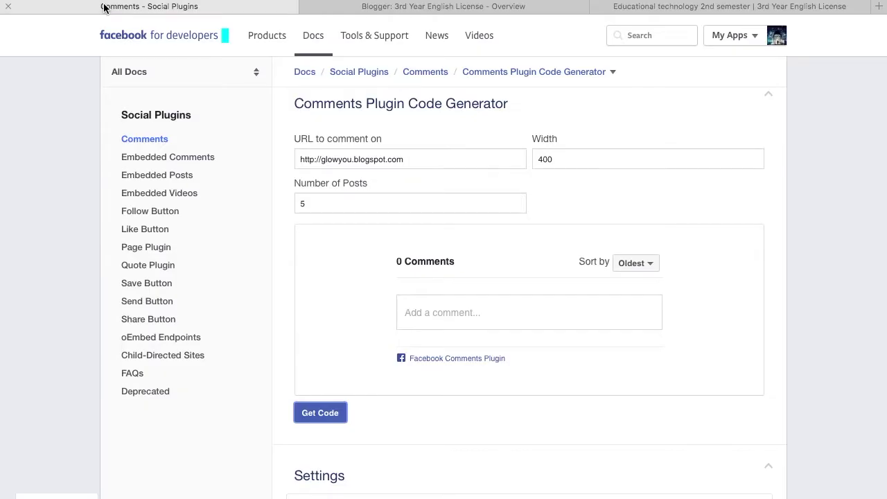
pyautogui.tripleClick(380, 159)
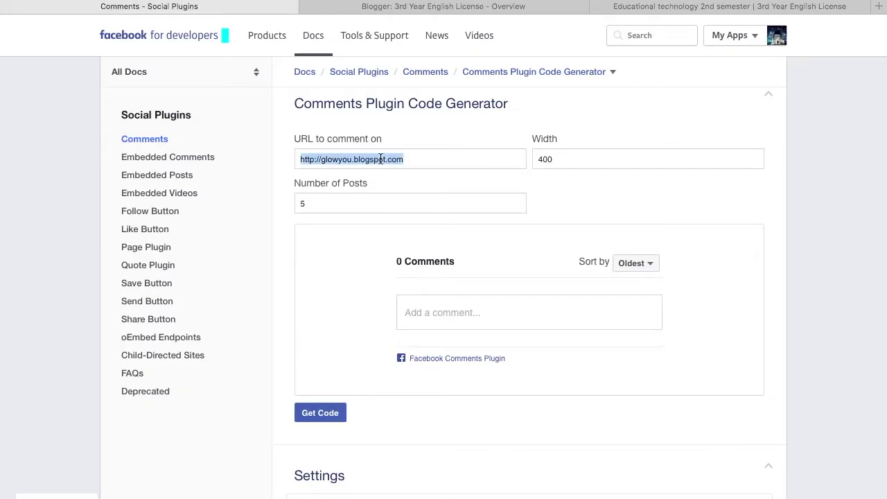
pyautogui.press('super+v')
# - Change the comments plugin width from 400 to 550
pyautogui.scroll(5, 380, 158)
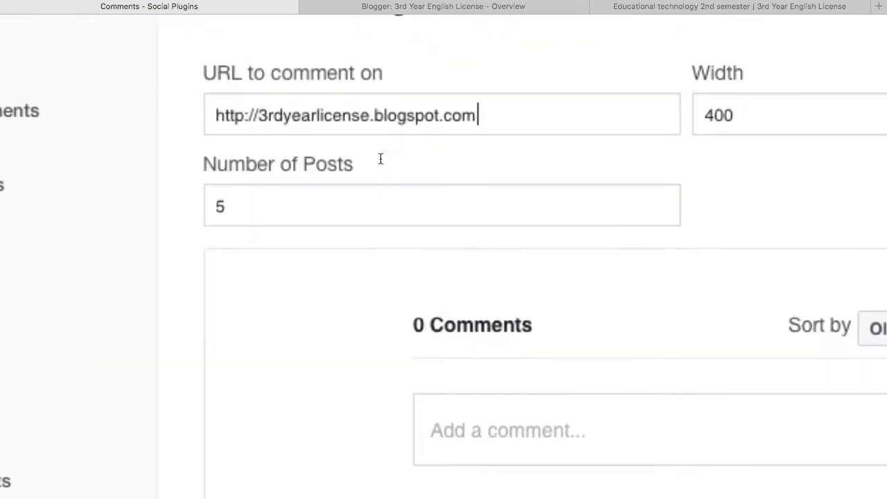
pyautogui.scroll(2, 380, 158)
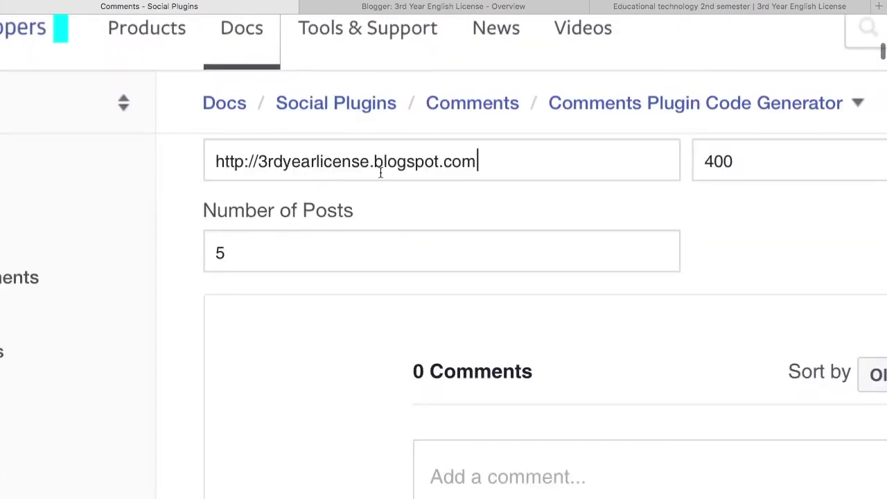
pyautogui.hscroll(1, 420, 203)
pyautogui.hscroll(3, 421, 200)
pyautogui.scroll(1, 421, 199)
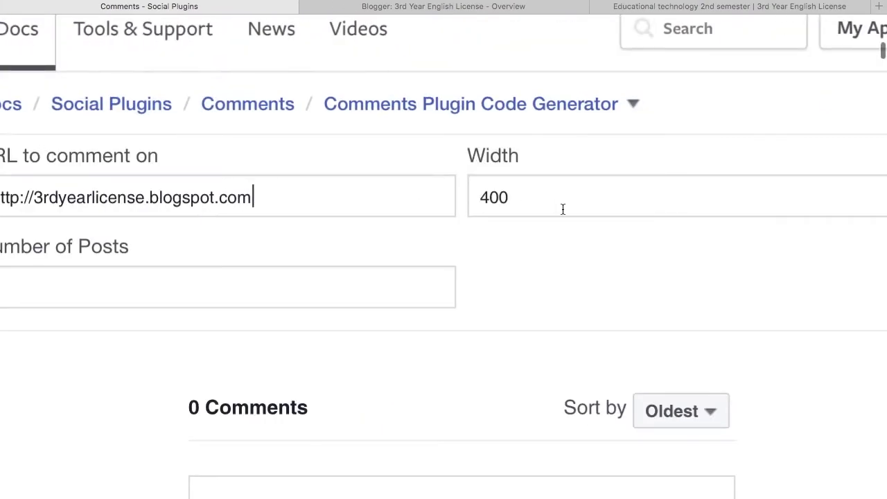
pyautogui.doubleClick(503, 200)
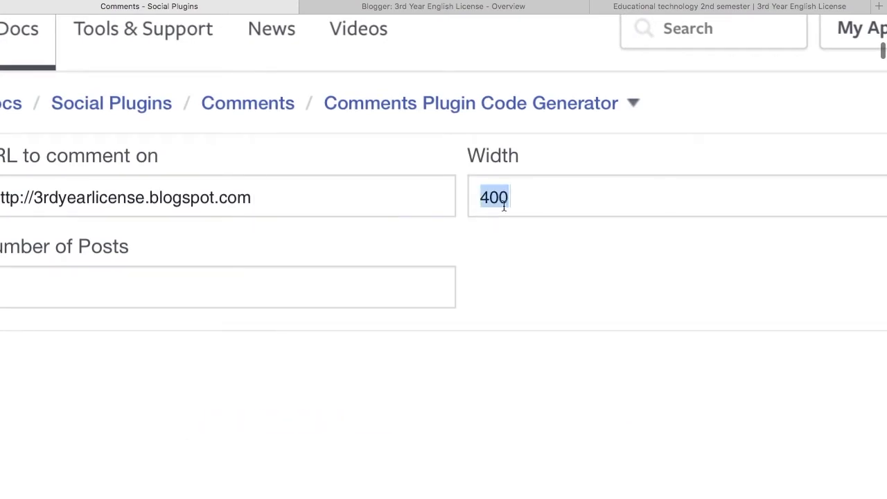
pyautogui.write('550')
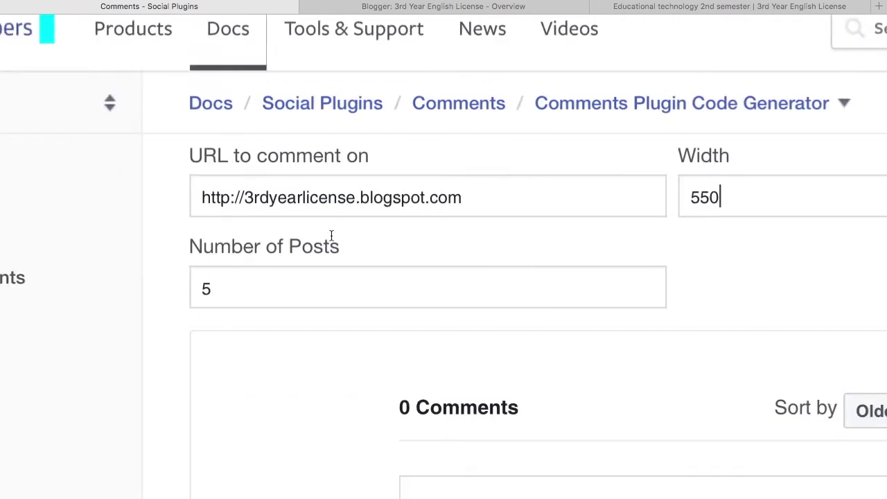
# - Keep the comment sort order set to Oldest
pyautogui.scroll(-1, 350, 305)
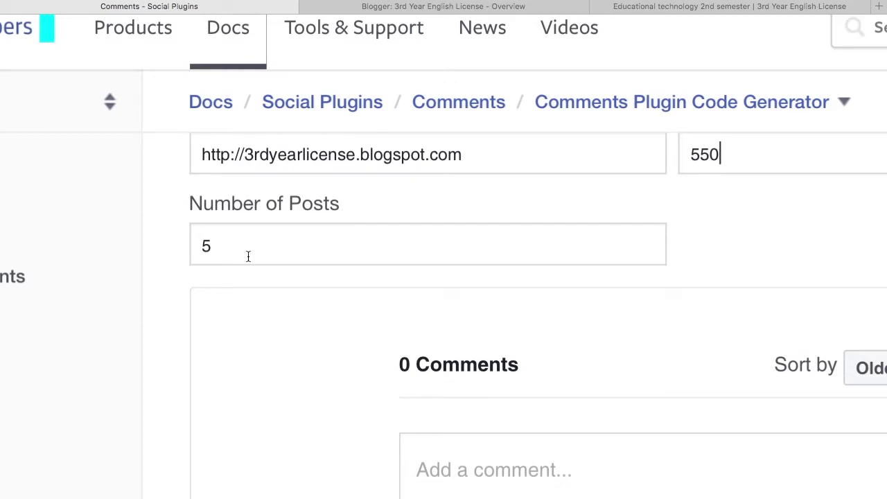
pyautogui.hscroll(5, 249, 256)
pyautogui.scroll(-4, 250, 257)
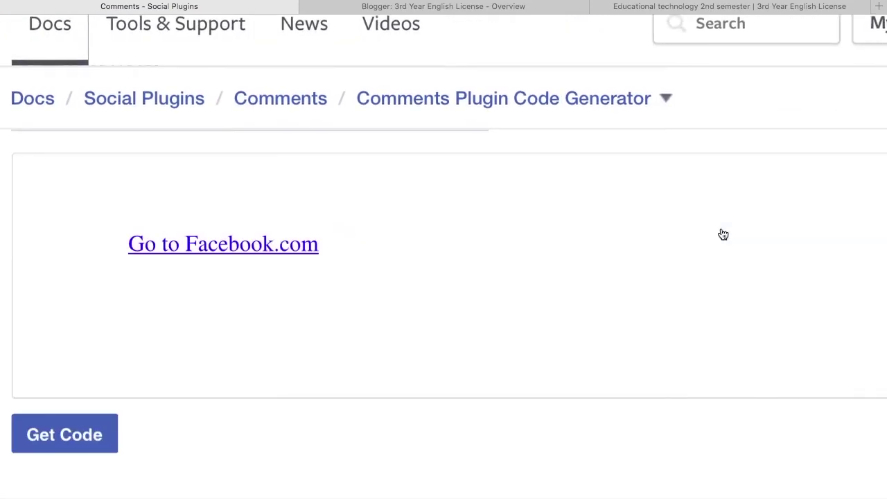
pyautogui.hscroll(3, 527, 259)
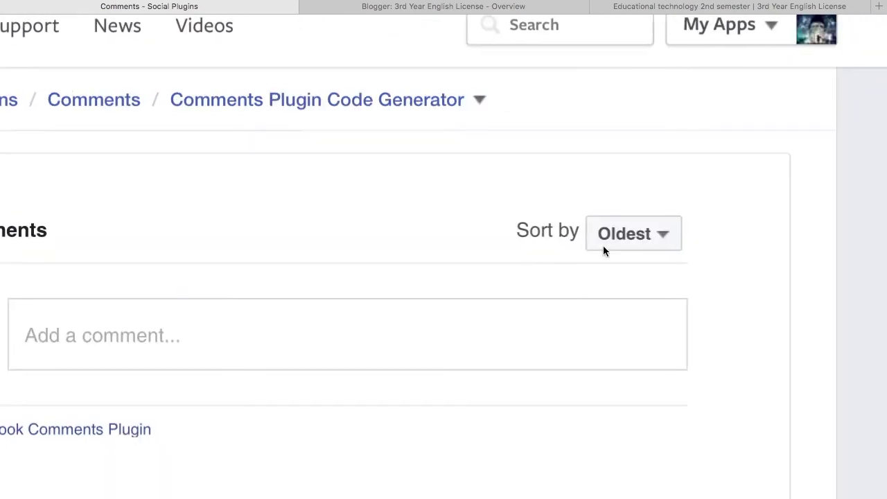
pyautogui.click(631, 235)
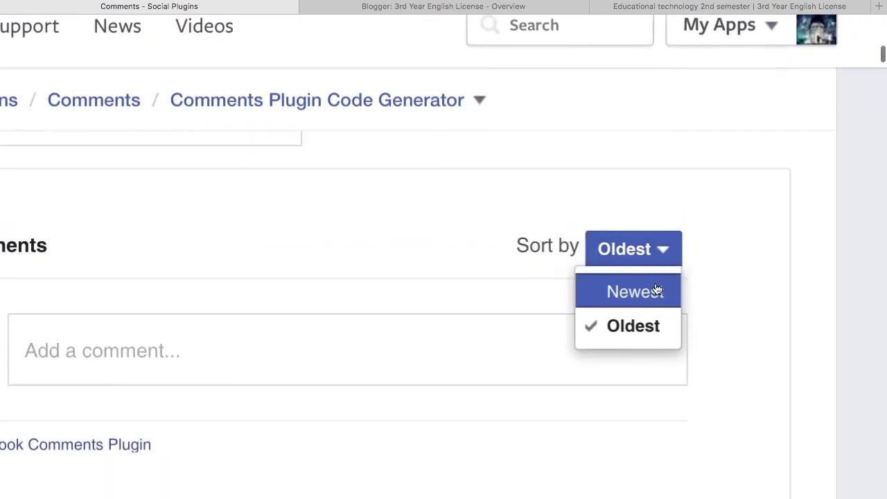
pyautogui.click(632, 325)
pyautogui.scroll(-3, 706, 300)
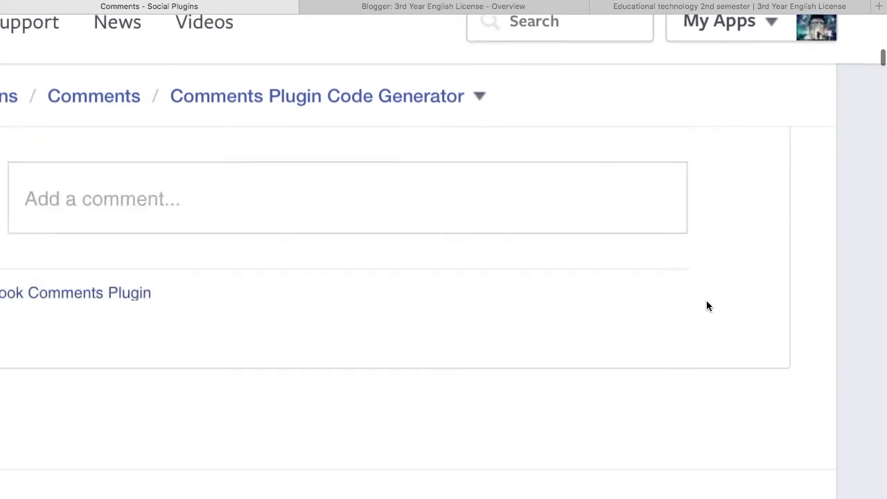
pyautogui.hscroll(-3, 554, 298)
pyautogui.hscroll(-3, 402, 298)
pyautogui.scroll(-2, 402, 300)
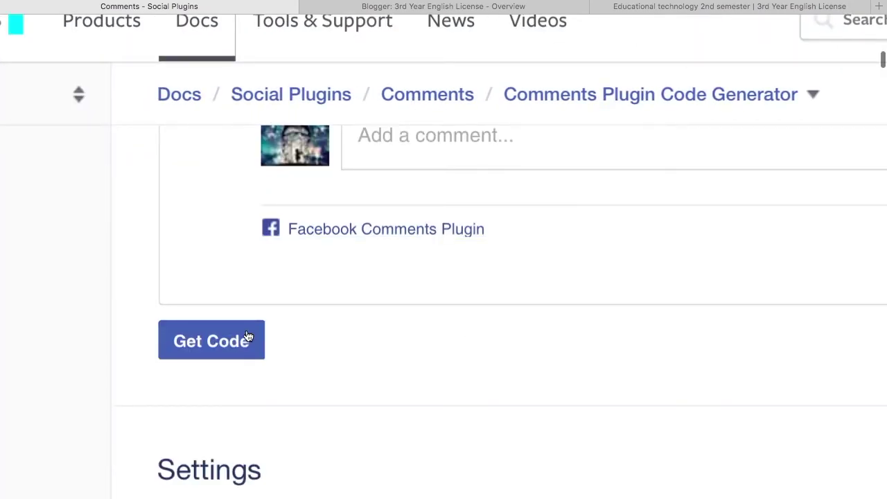
# - Generate the comments plugin code and select the whole Step 2 JavaScript SDK snippet
pyautogui.click(213, 342)
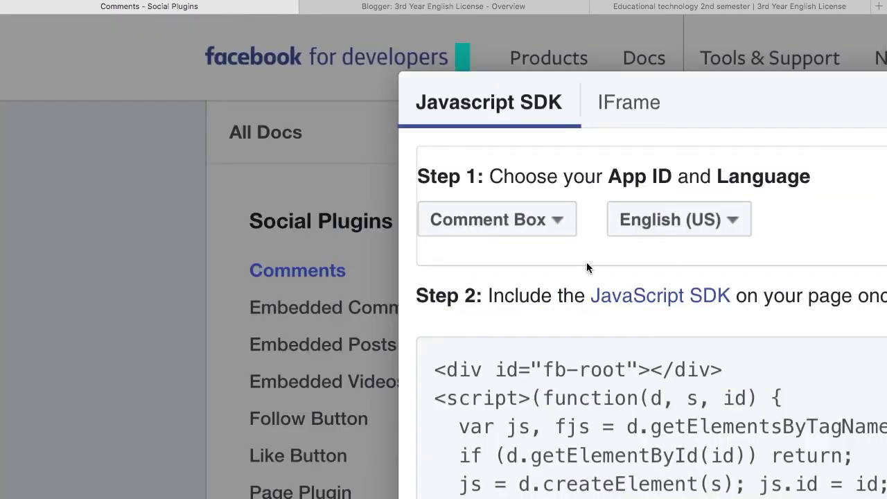
pyautogui.scroll(3, 586, 267)
pyautogui.scroll(-3, 587, 266)
pyautogui.hscroll(3, 586, 267)
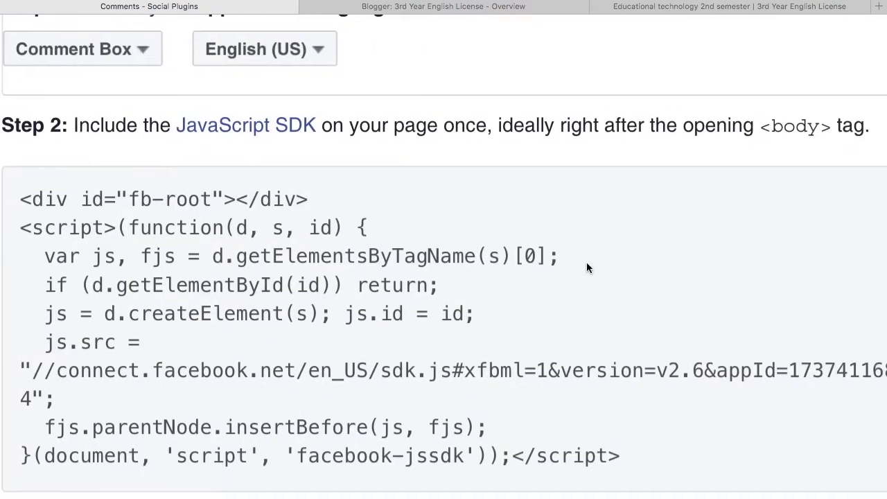
pyautogui.scroll(-3, 310, 160)
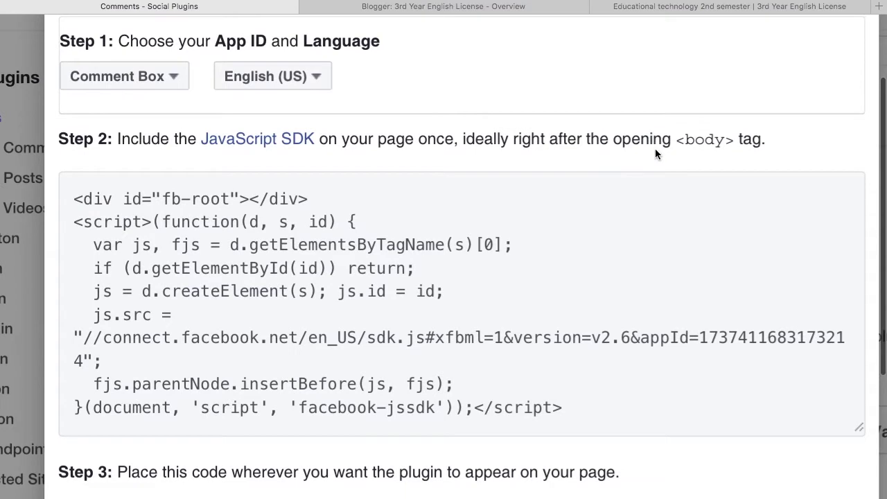
pyautogui.scroll(-1, 609, 174)
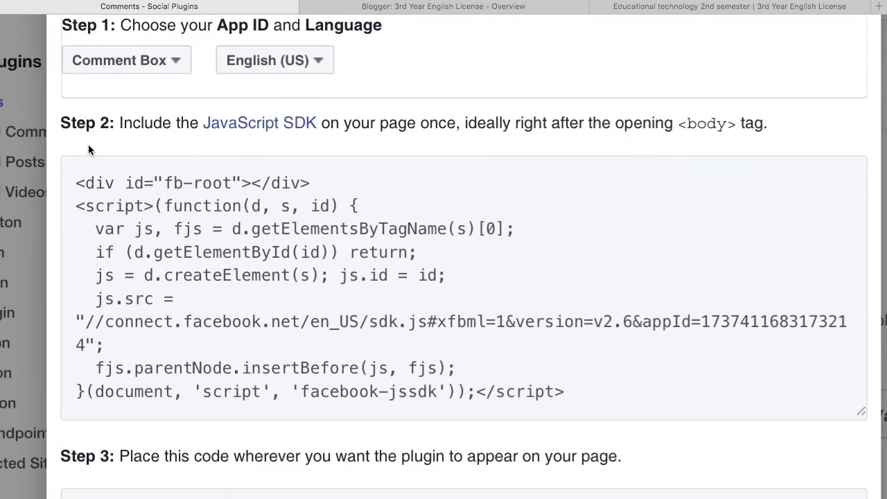
pyautogui.click(206, 291)
pyautogui.press('super+c')
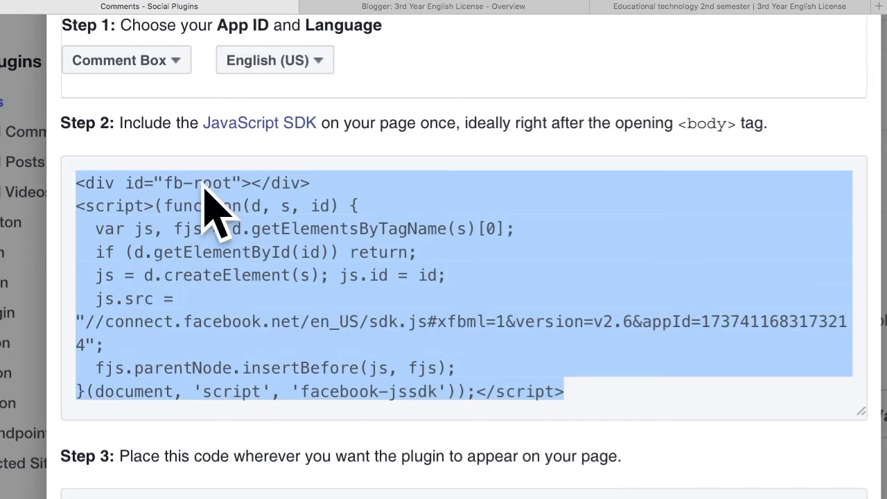
# - Open the blog's Layout page in the Blogger dashboard
pyautogui.click(519, 6)
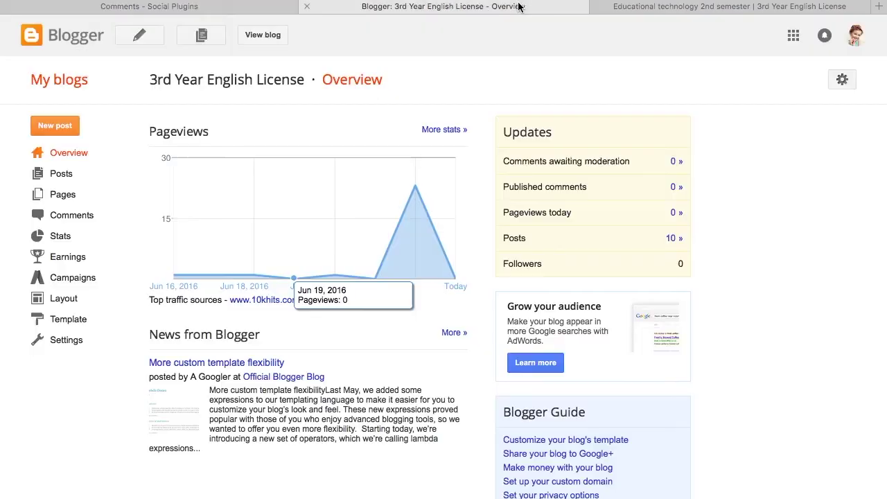
pyautogui.scroll(5, 157, 238)
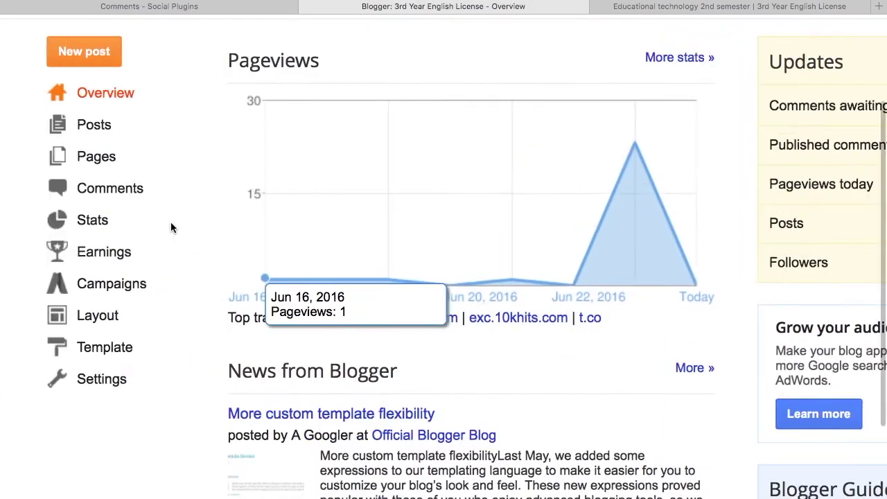
pyautogui.scroll(3, 170, 227)
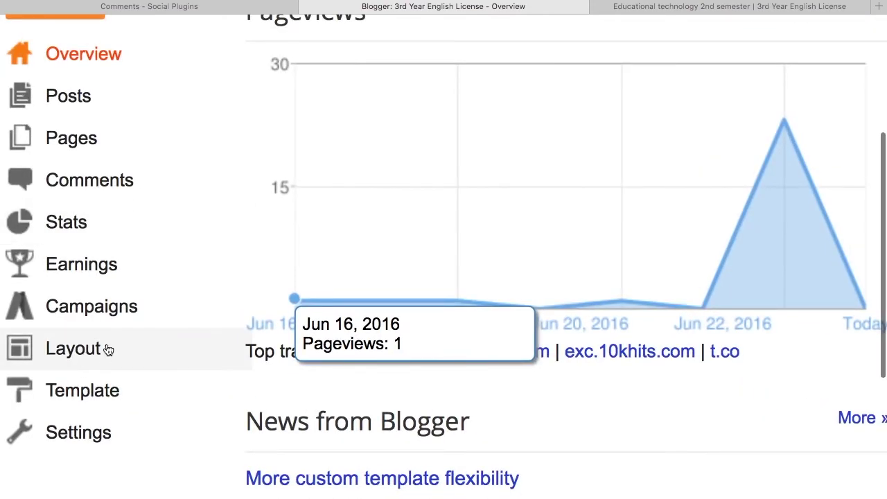
pyautogui.click(70, 349)
pyautogui.scroll(3, 545, 257)
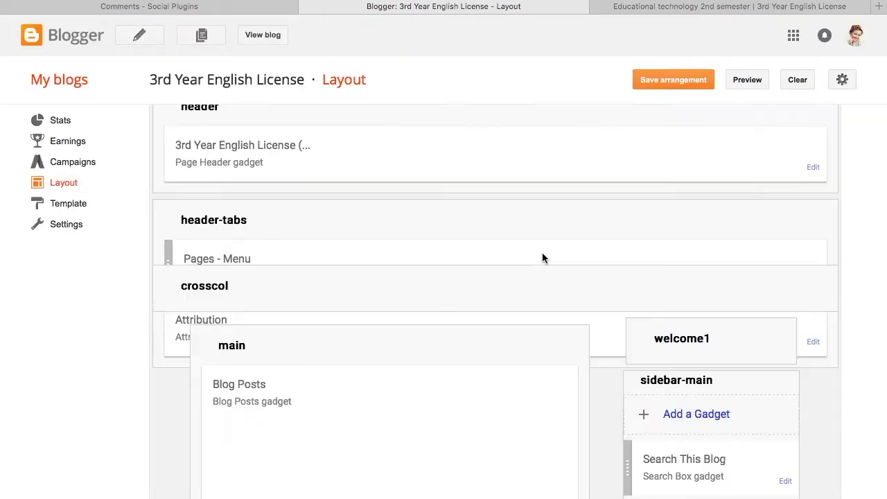
pyautogui.scroll(-5, 610, 291)
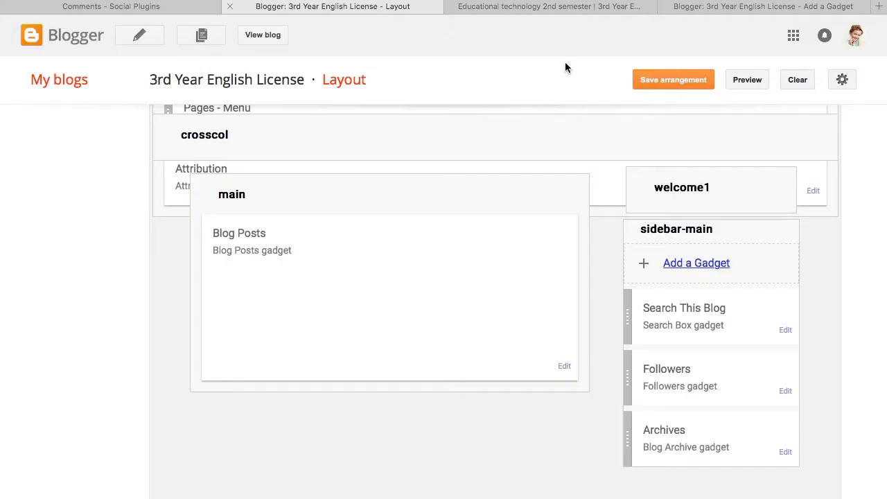
pyautogui.scroll(3, 692, 273)
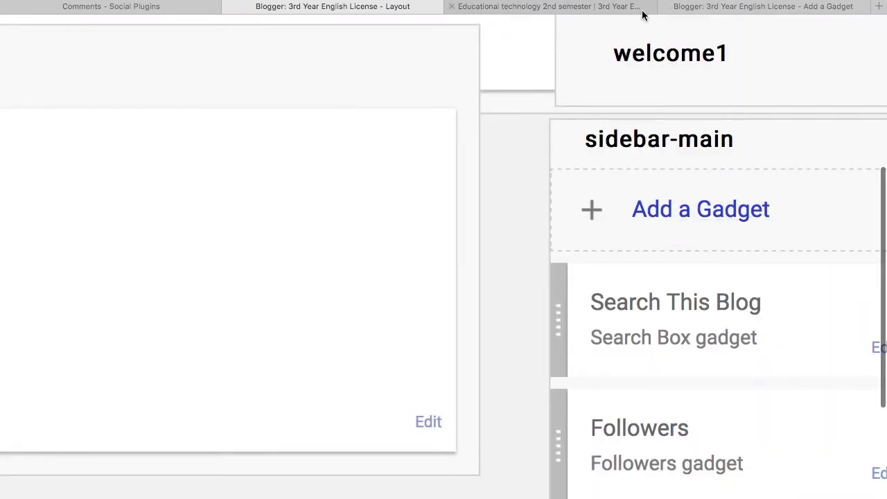
# - Add an HTML/JavaScript gadget to sidebar-main with the pasted Facebook SDK code and save it
pyautogui.click(706, 12)
pyautogui.scroll(3, 232, 253)
pyautogui.scroll(3, 229, 261)
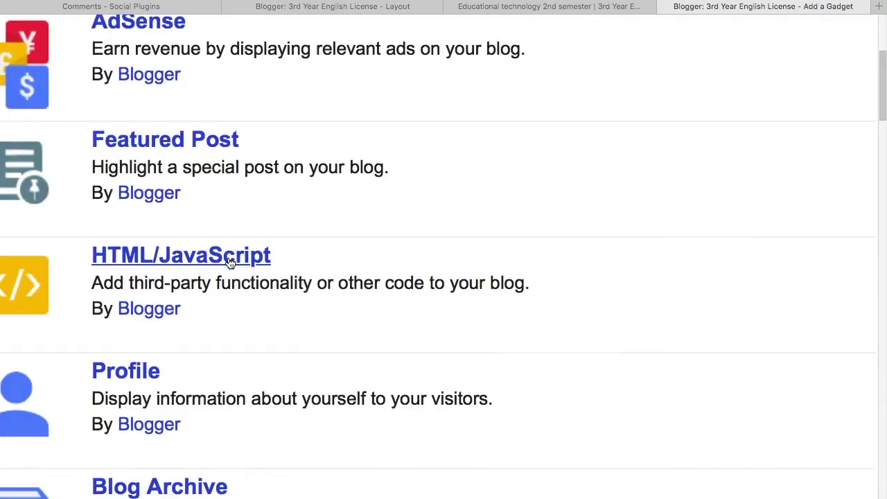
pyautogui.scroll(3, 715, 267)
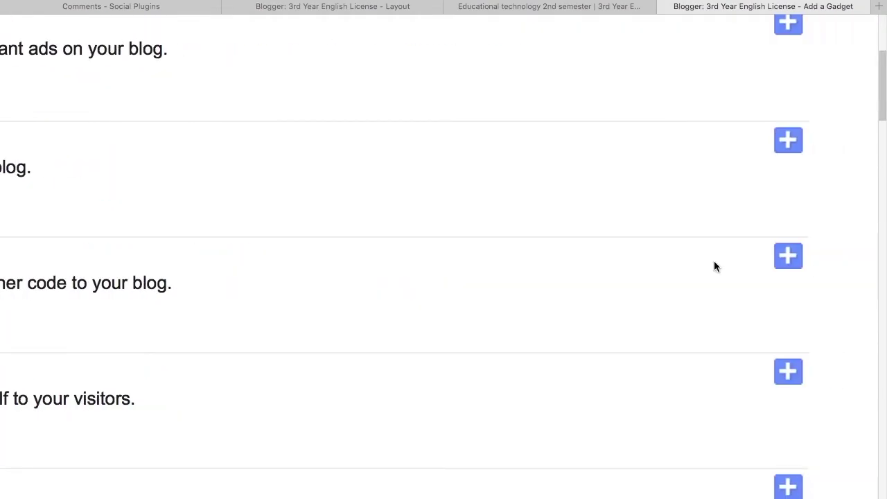
pyautogui.click(789, 262)
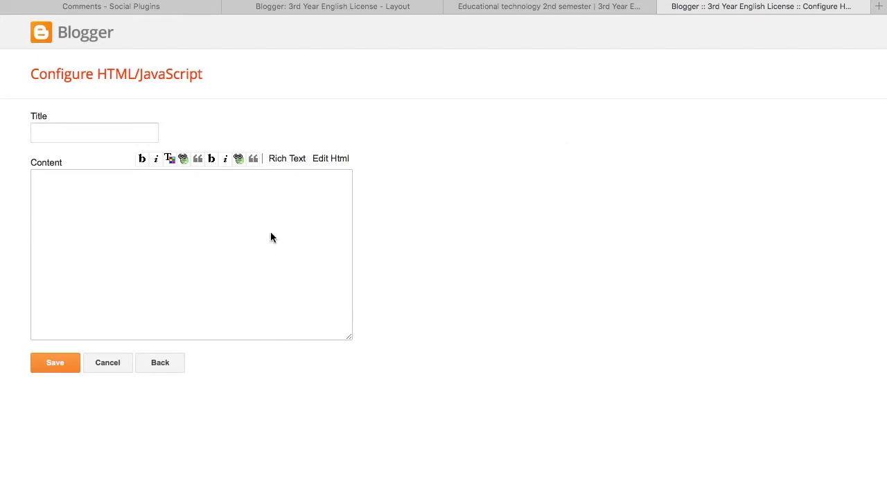
pyautogui.scroll(2, 201, 184)
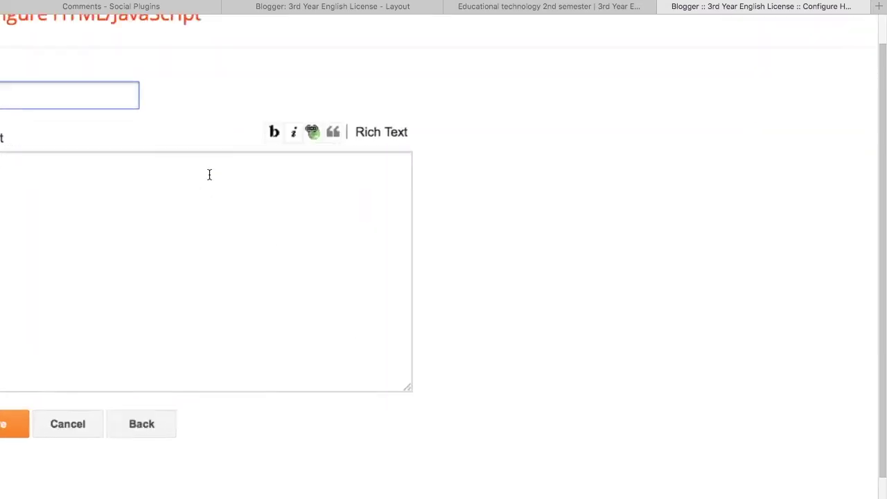
pyautogui.click(238, 193)
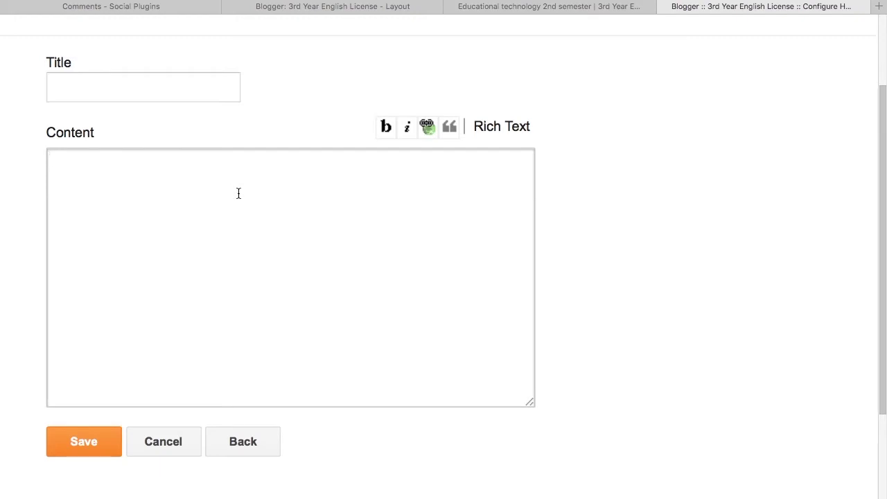
pyautogui.press('super+v')
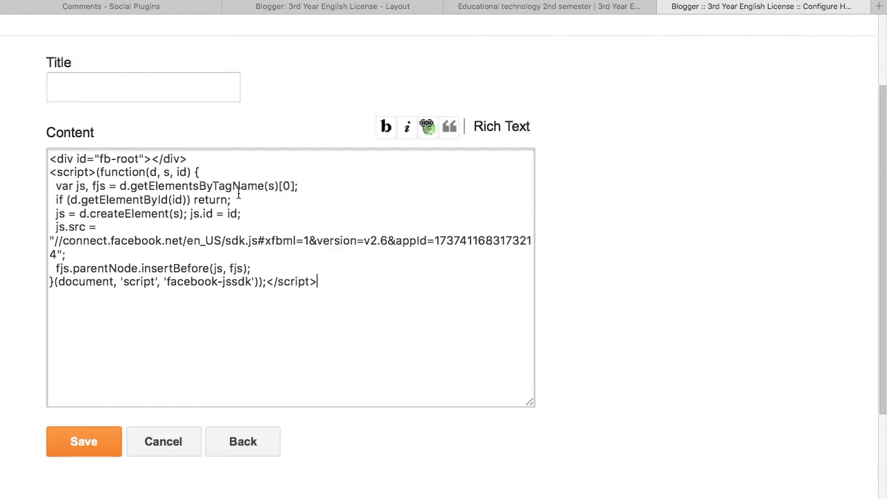
pyautogui.click(93, 445)
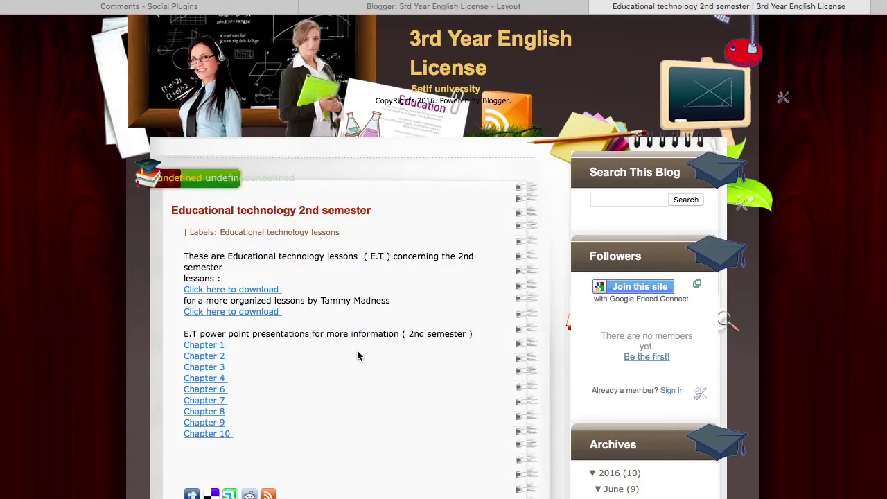
pyautogui.click(410, 6)
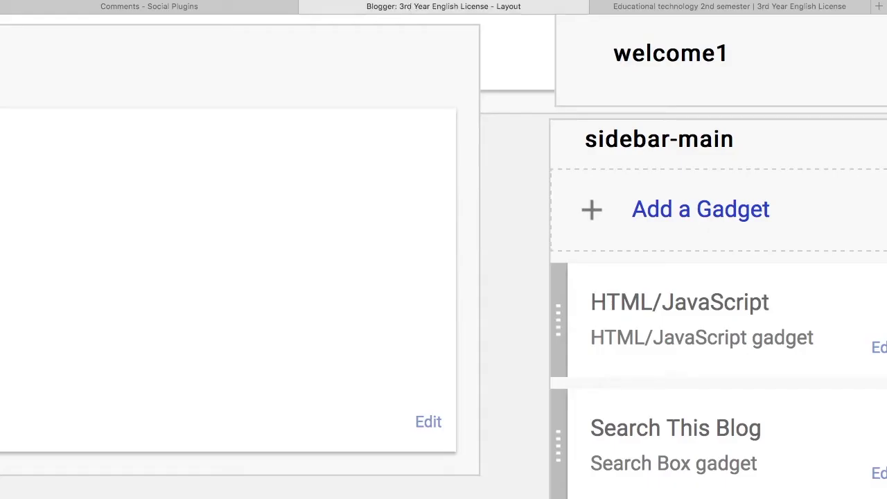
# - Drag the HTML/JavaScript gadget from sidebar-main into the main column under Blog Posts
pyautogui.scroll(-5, 390, 153)
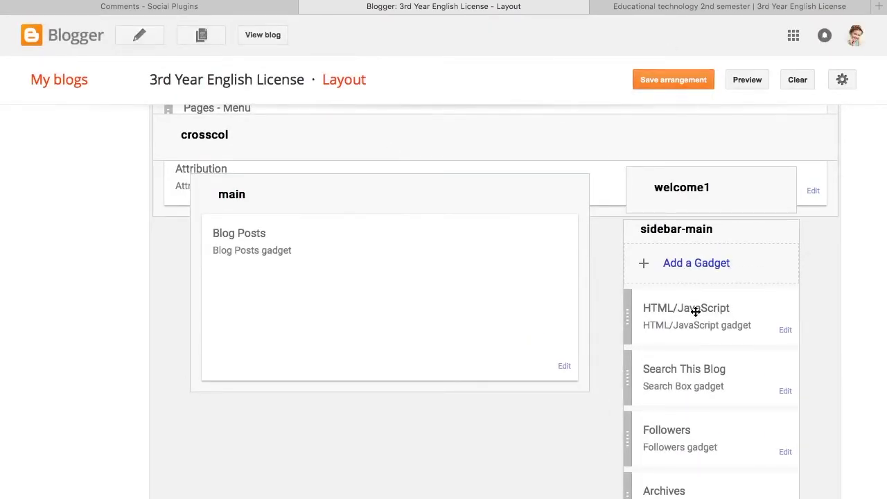
pyautogui.scroll(5, 695, 311)
pyautogui.hscroll(2, 727, 307)
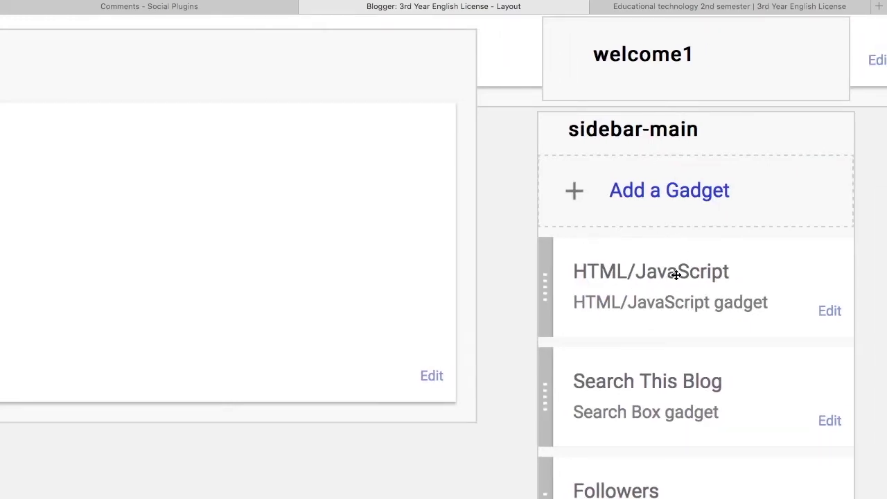
pyautogui.hscroll(-5, 673, 271)
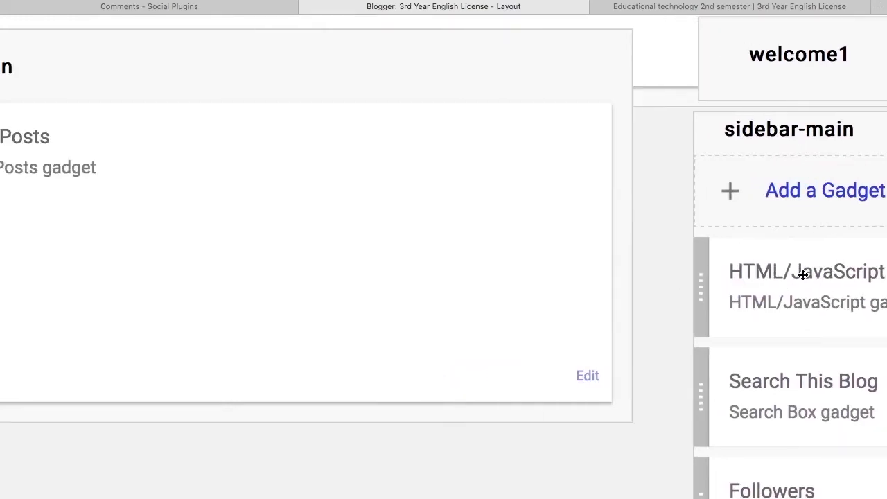
pyautogui.moveTo(746, 271); pyautogui.dragTo(226, 432)
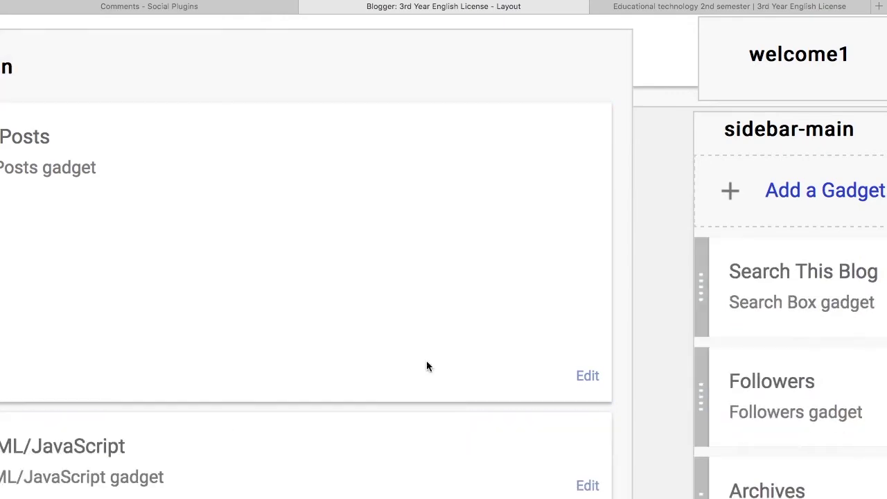
pyautogui.hscroll(-5, 465, 350)
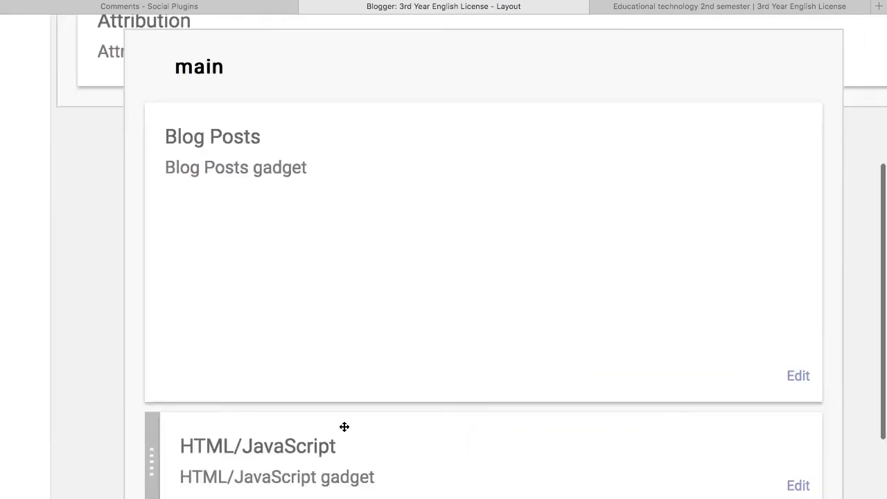
pyautogui.scroll(-2, 439, 420)
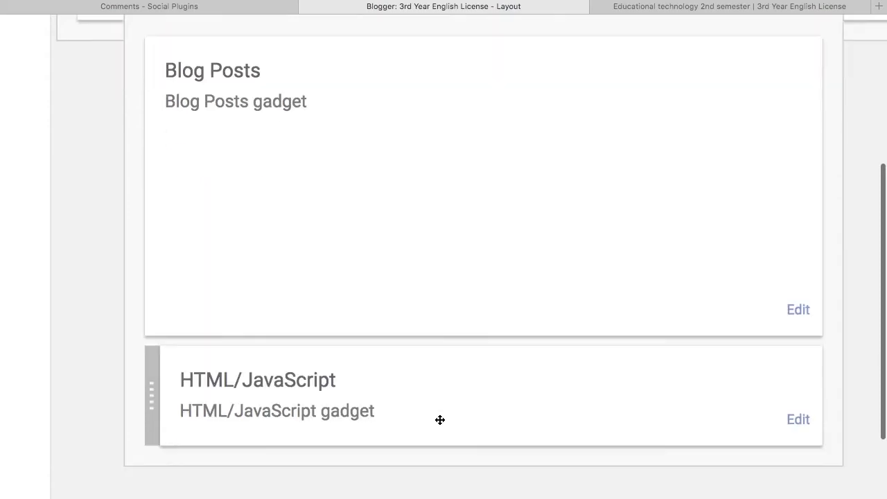
pyautogui.scroll(9, 439, 420)
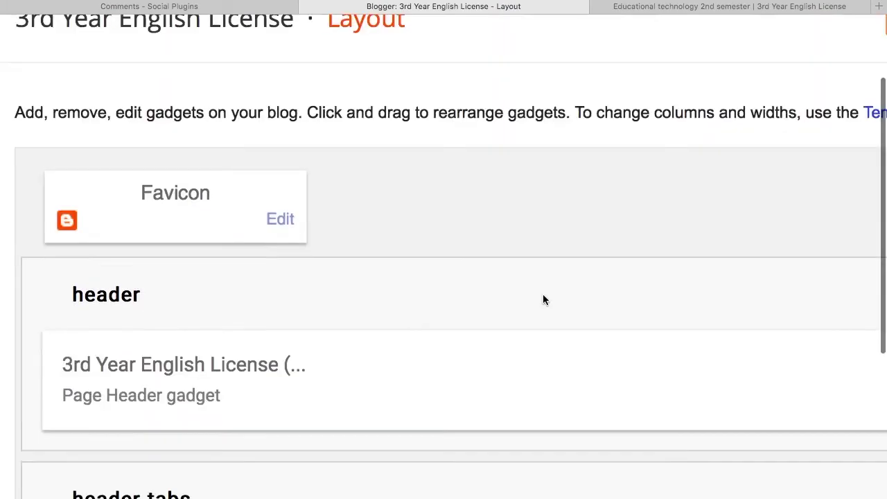
pyautogui.hscroll(5, 543, 299)
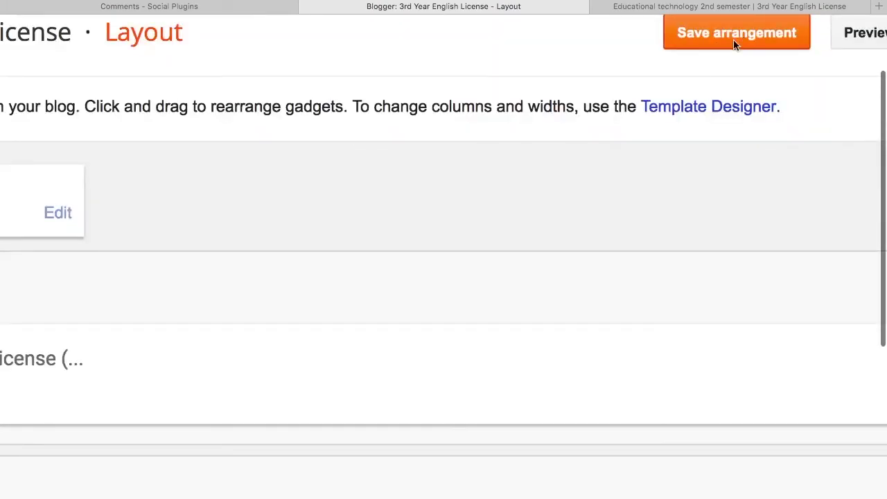
pyautogui.scroll(-10, 561, 252)
pyautogui.hscroll(-3, 561, 252)
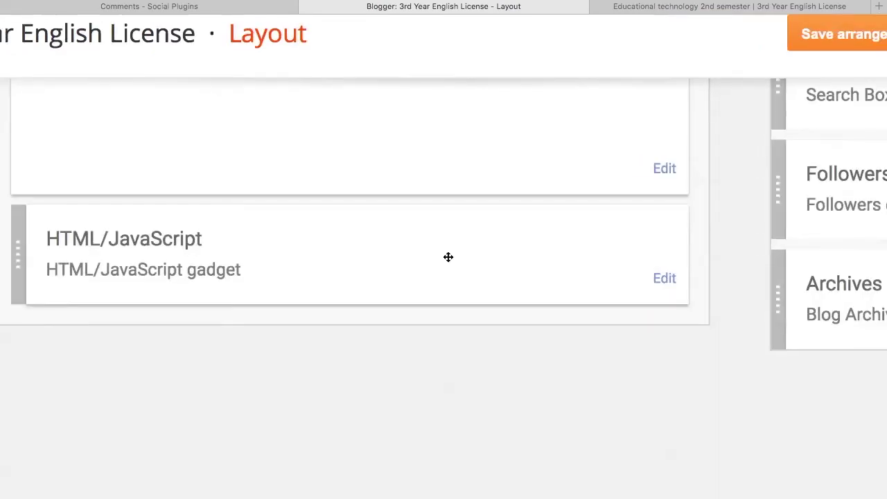
# - Save the new layout arrangement
pyautogui.scroll(3, 478, 239)
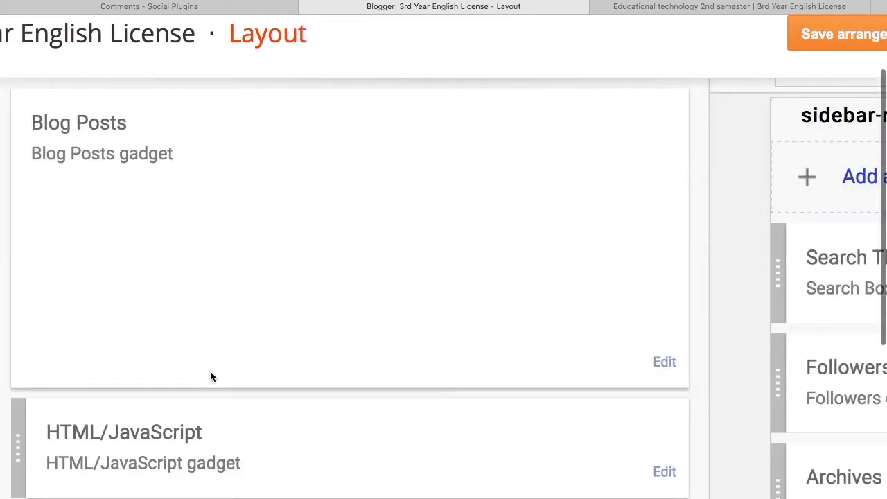
pyautogui.scroll(-2, 210, 371)
pyautogui.hscroll(-1, 210, 371)
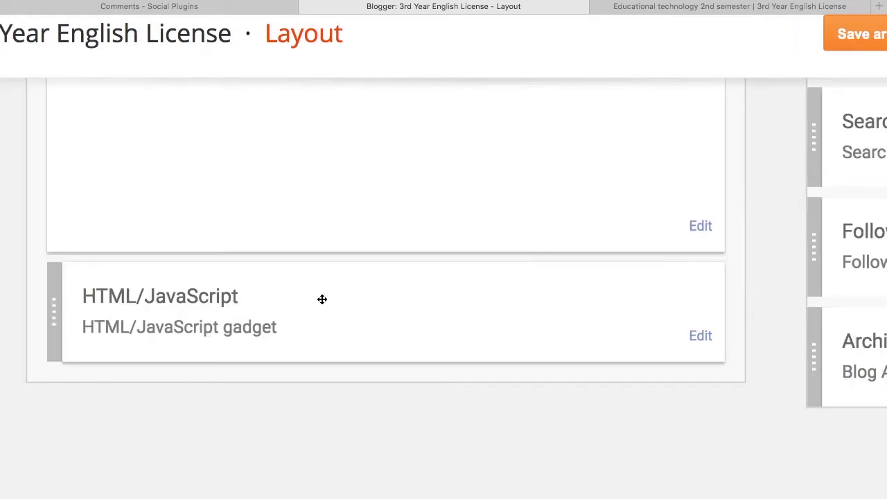
pyautogui.hscroll(4, 516, 303)
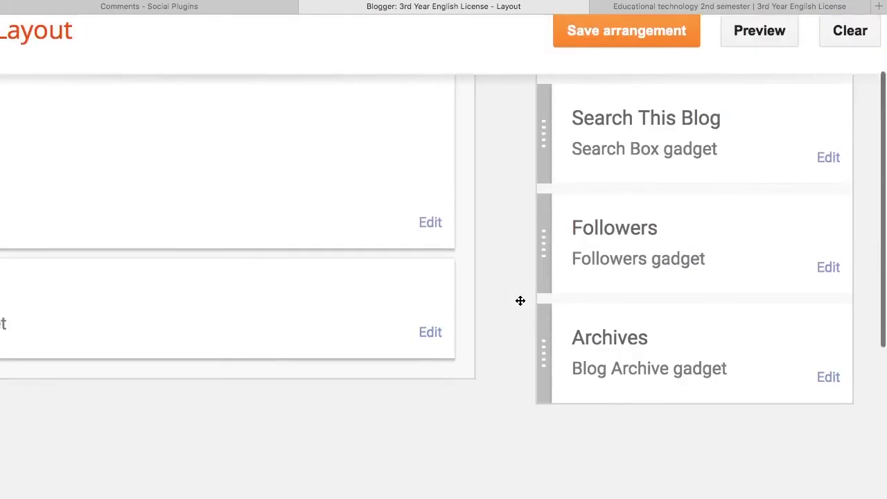
pyautogui.scroll(10, 728, 208)
pyautogui.scroll(-4, 637, 409)
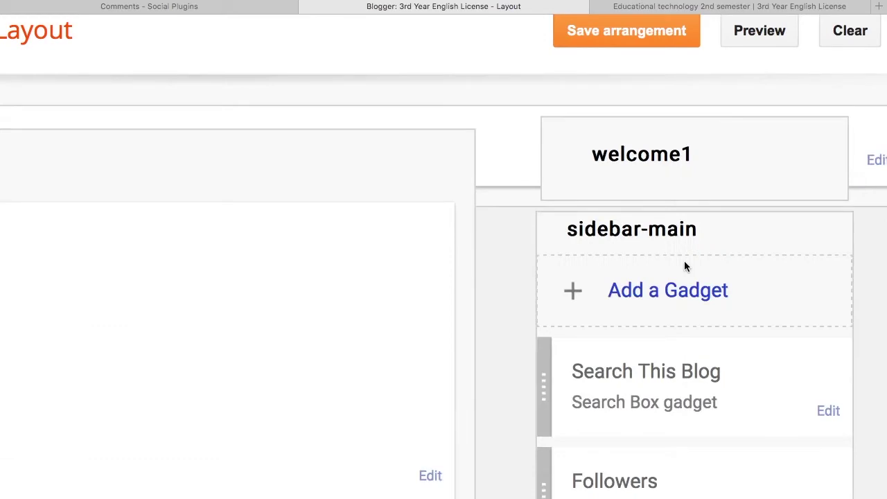
pyautogui.scroll(-3, 524, 340)
pyautogui.hscroll(-4, 393, 314)
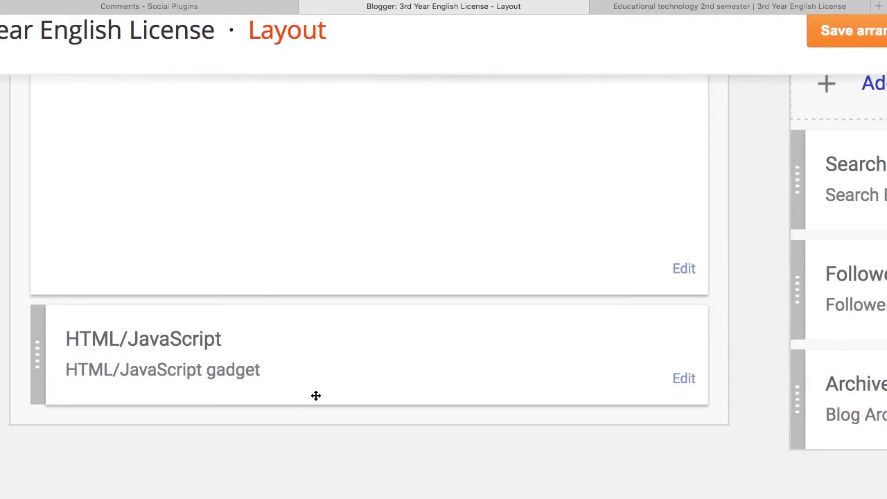
pyautogui.scroll(5, 314, 395)
pyautogui.scroll(-3, 366, 374)
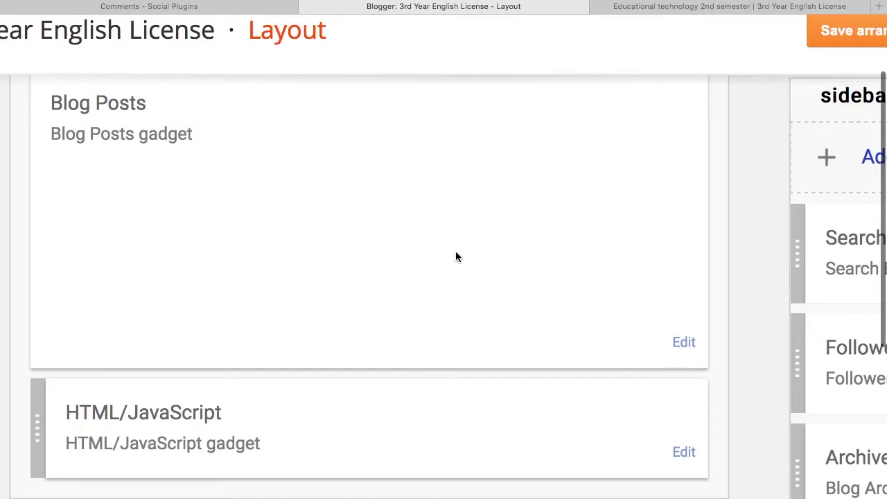
pyautogui.scroll(5, 455, 253)
pyautogui.hscroll(5, 524, 188)
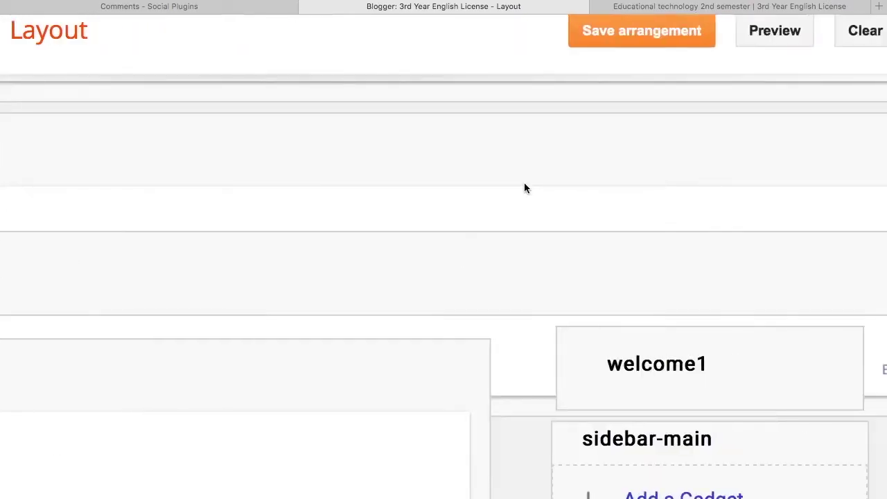
pyautogui.scroll(1, 523, 187)
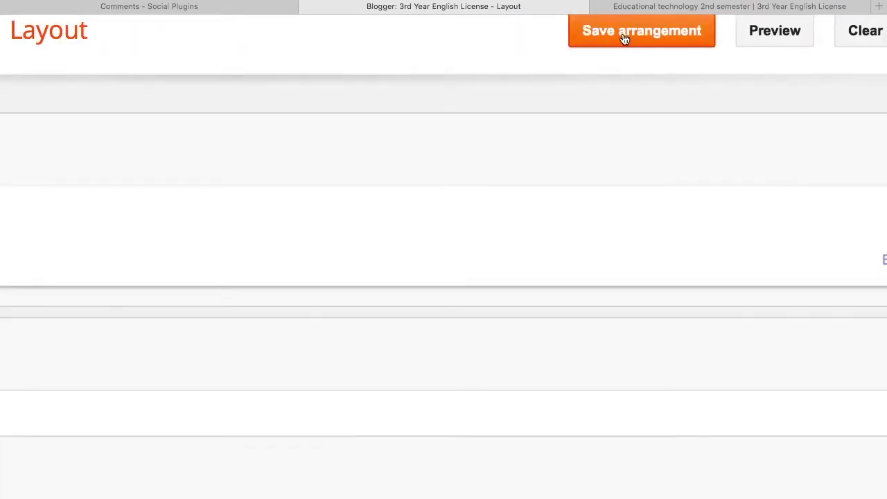
pyautogui.click(625, 38)
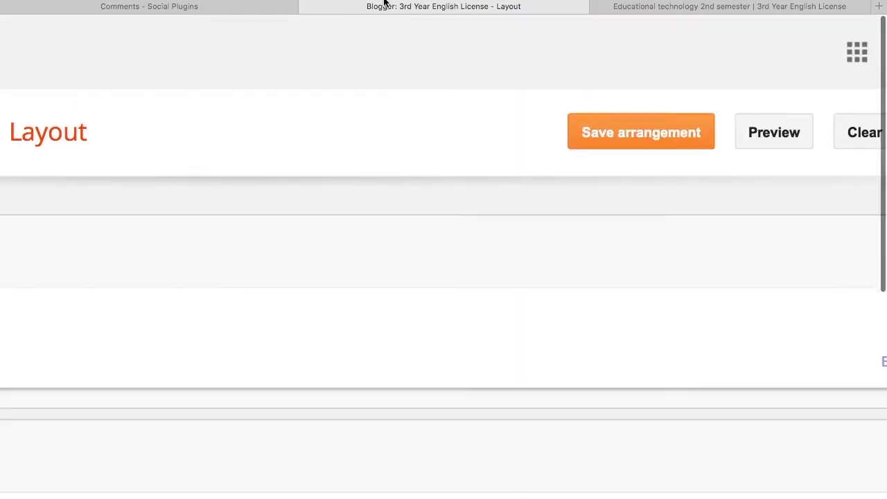
pyautogui.click(254, 9)
# - Select the entire Step 3 fb-comments snippet with data-width 550
pyautogui.scroll(-3, 380, 270)
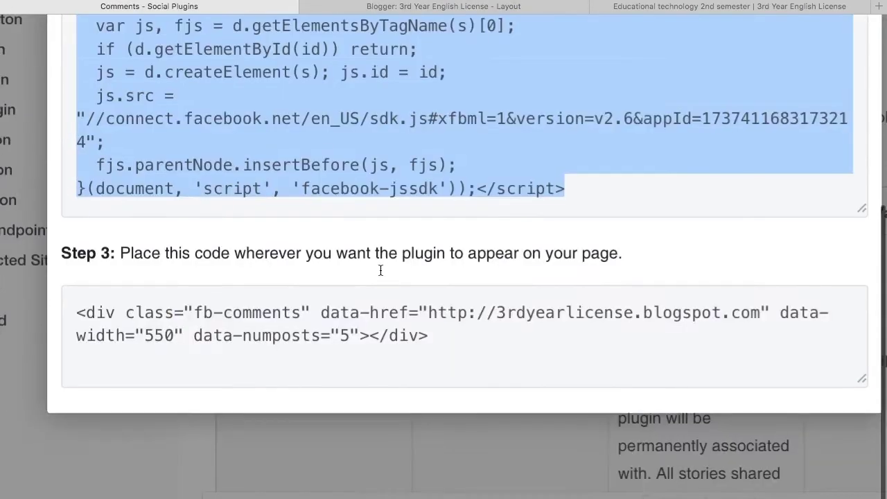
pyautogui.scroll(5, 380, 270)
pyautogui.scroll(-5, 380, 269)
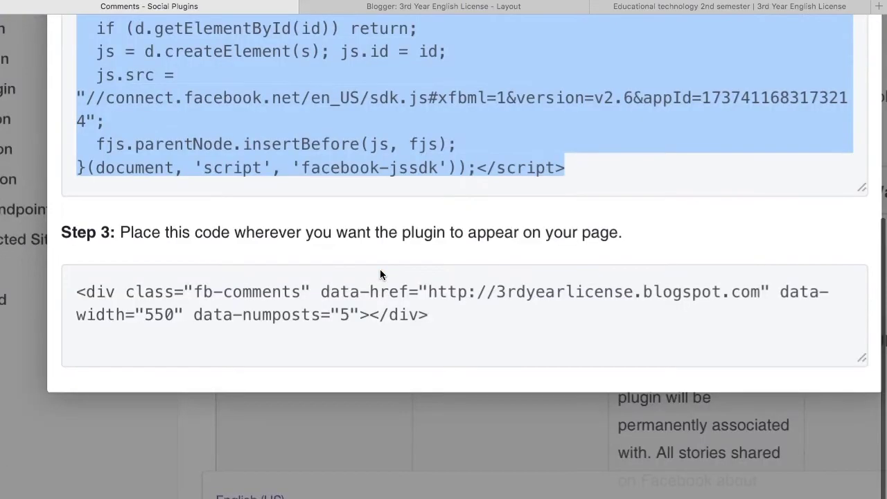
pyautogui.moveTo(76, 291); pyautogui.dragTo(467, 325)
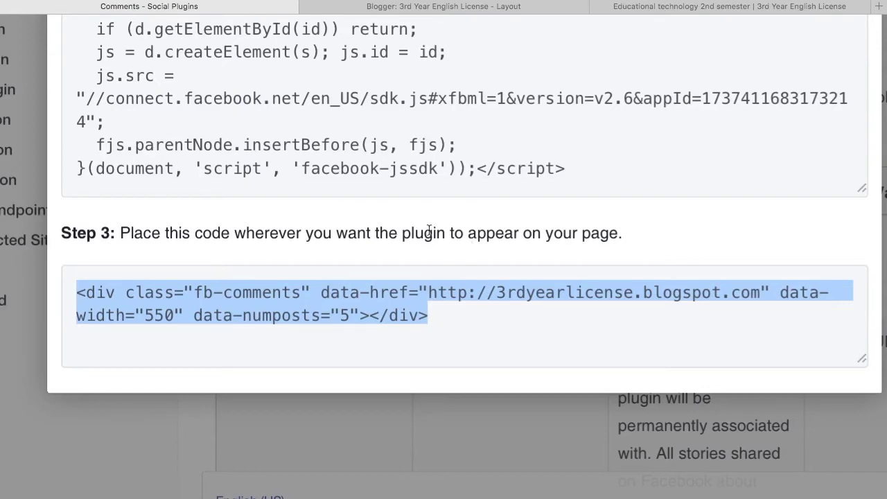
pyautogui.click(247, 322)
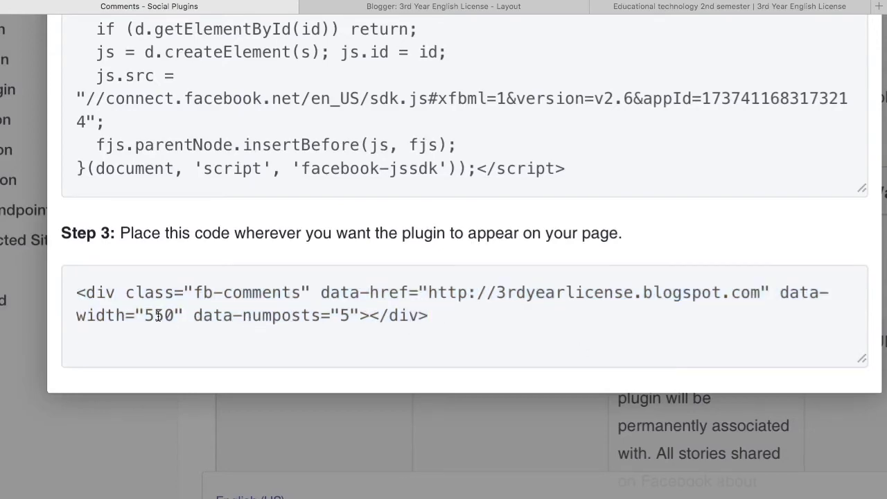
pyautogui.scroll(2, 158, 315)
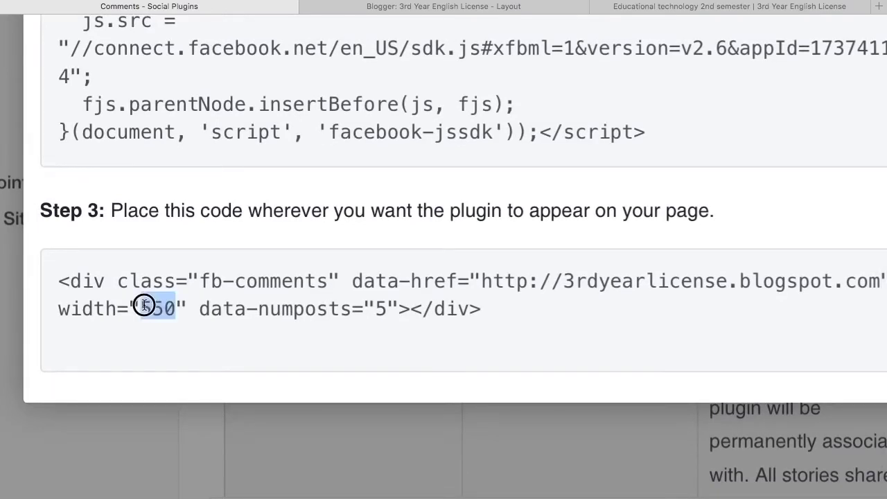
pyautogui.tripleClick(147, 307)
pyautogui.click(148, 308)
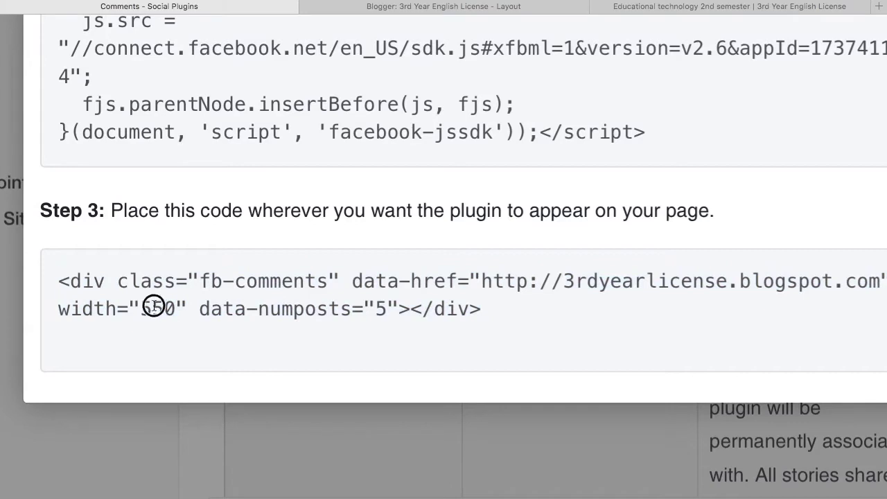
pyautogui.tripleClick(152, 308)
pyautogui.click(152, 309)
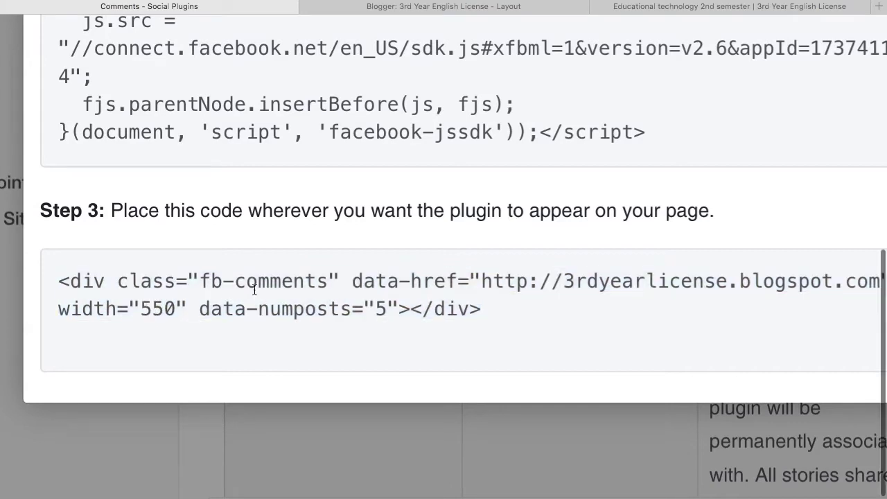
pyautogui.hscroll(2, 346, 312)
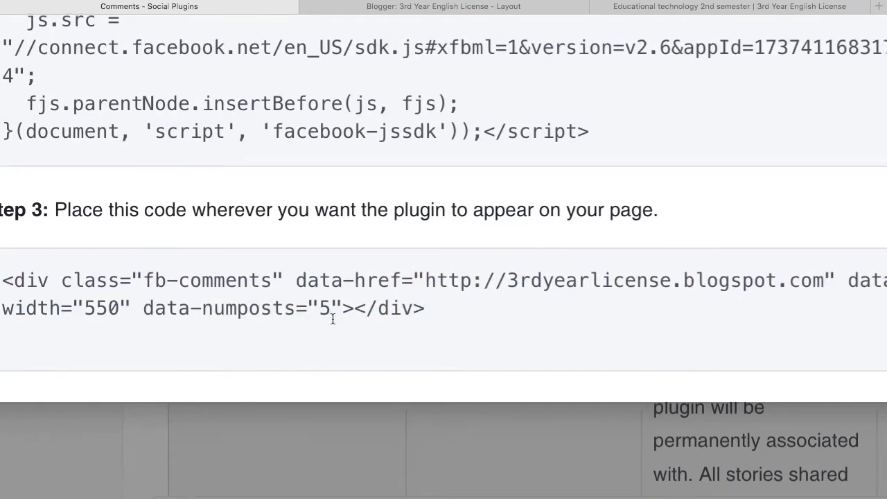
pyautogui.hscroll(-1, 332, 319)
pyautogui.scroll(1, 333, 319)
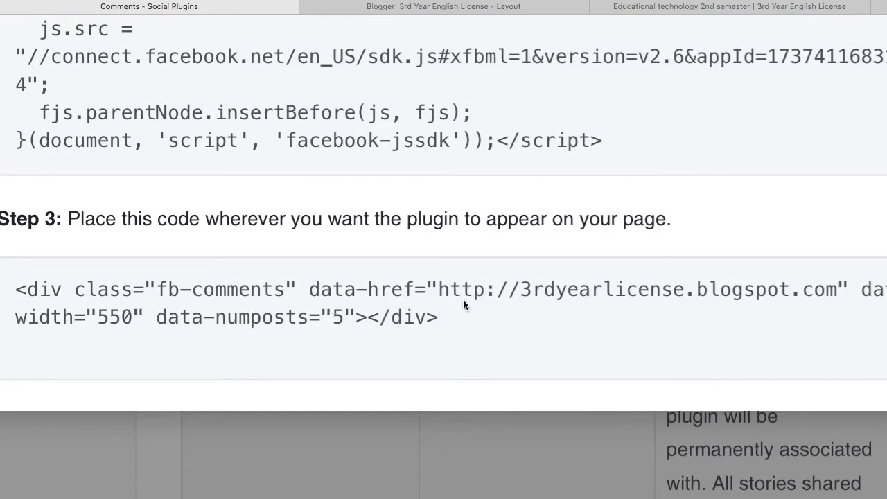
pyautogui.click(334, 296)
pyautogui.press('super+c')
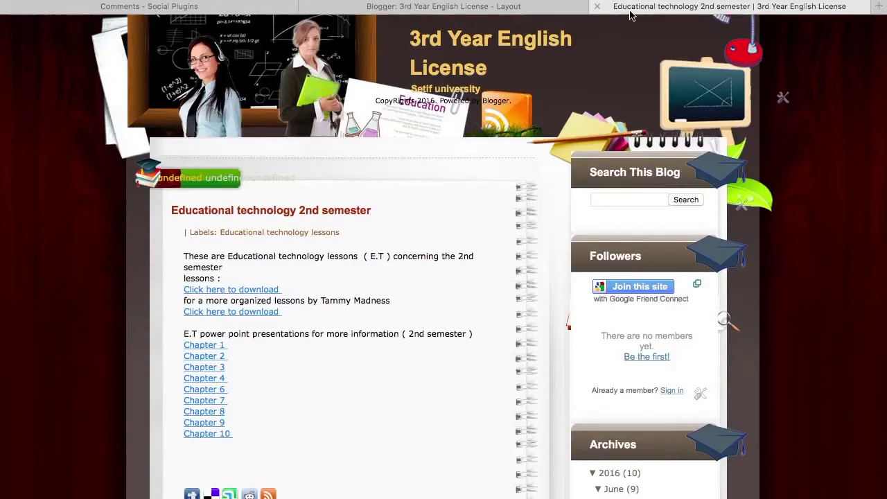
pyautogui.click(435, 10)
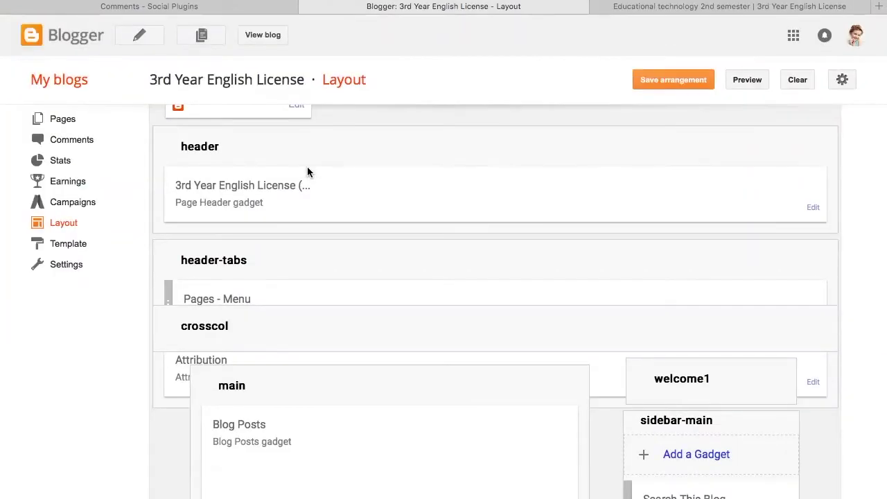
# - Find 'Documents related to the training report' in Blogger's list of all posts
pyautogui.scroll(2, 69, 169)
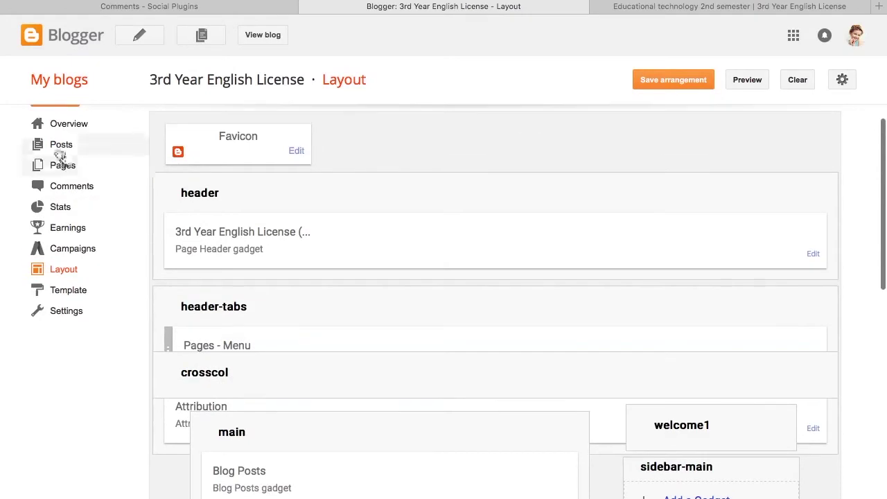
pyautogui.click(61, 145)
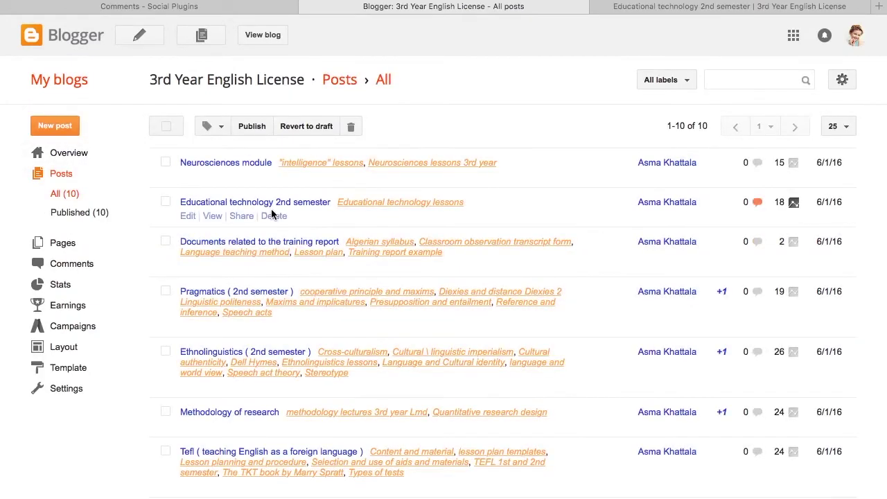
pyautogui.scroll(-3, 238, 252)
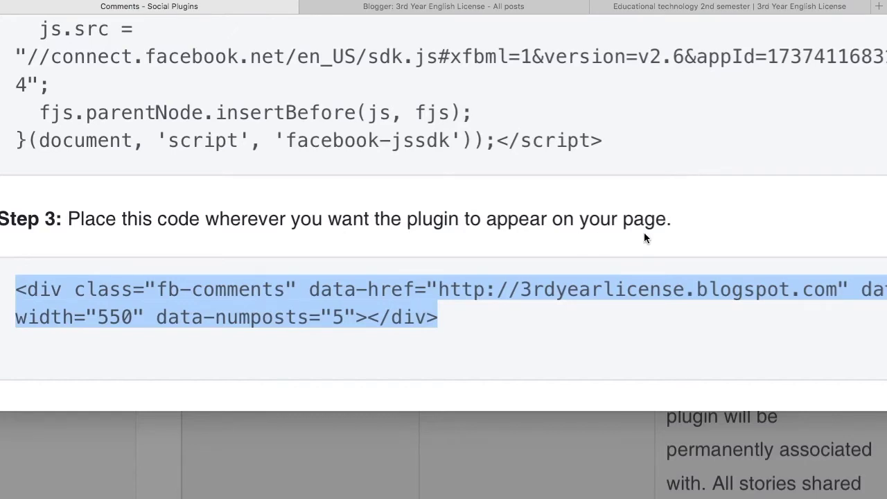
pyautogui.click(639, 7)
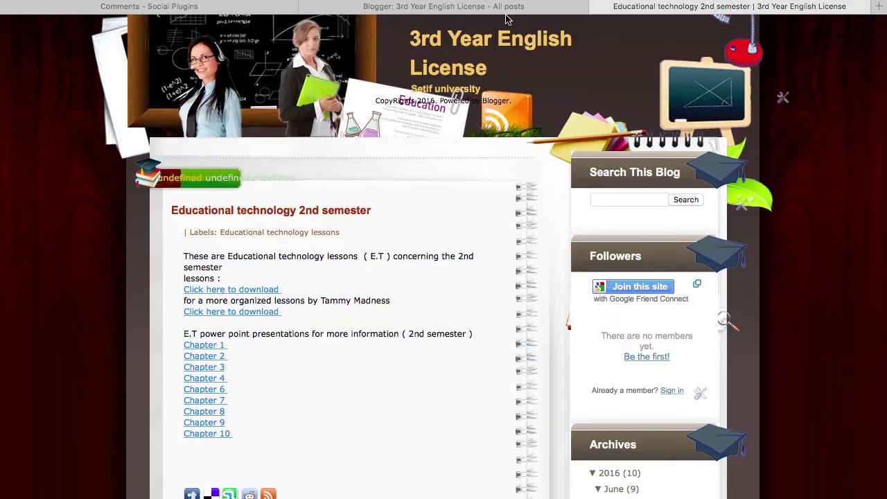
pyautogui.click(478, 9)
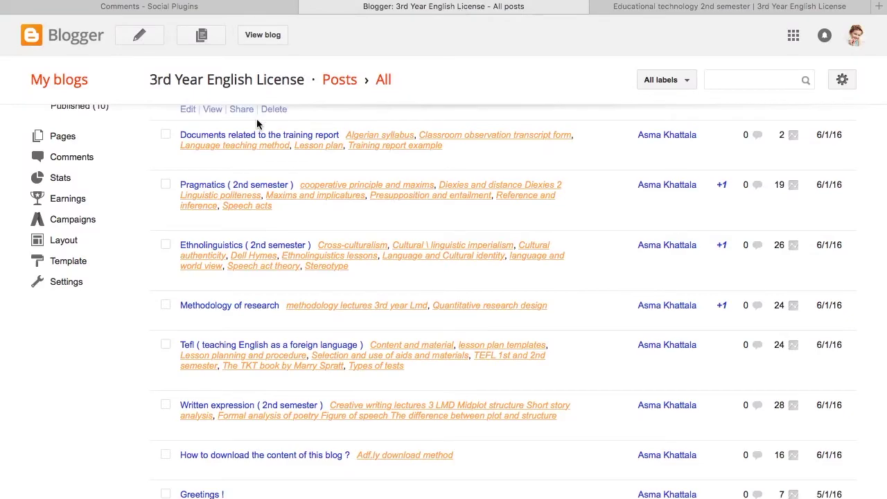
pyautogui.scroll(5, 256, 123)
pyautogui.scroll(1, 256, 119)
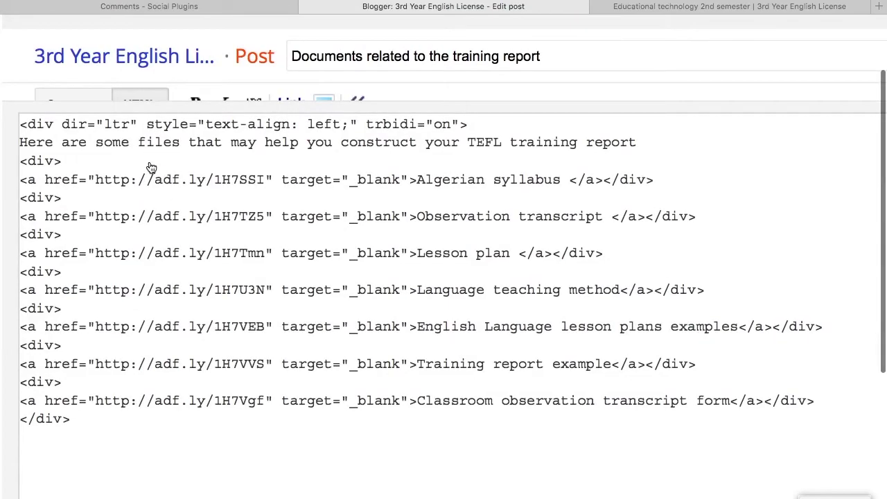
# - Paste the fb-comments div on a new line below the post's closing div in HTML view
pyautogui.click(92, 104)
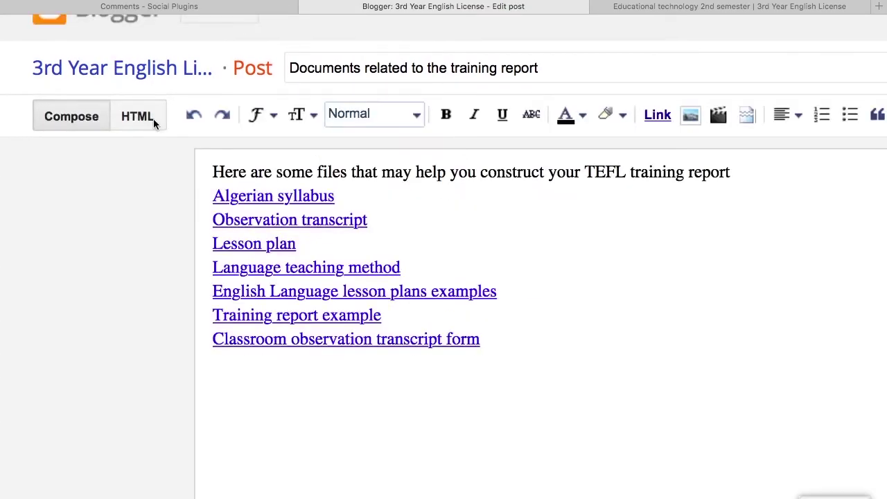
pyautogui.click(153, 118)
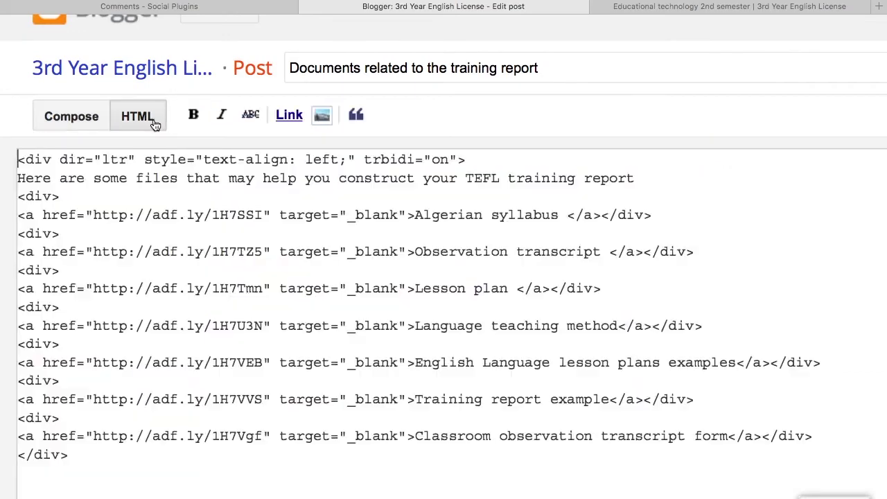
pyautogui.scroll(-3, 171, 393)
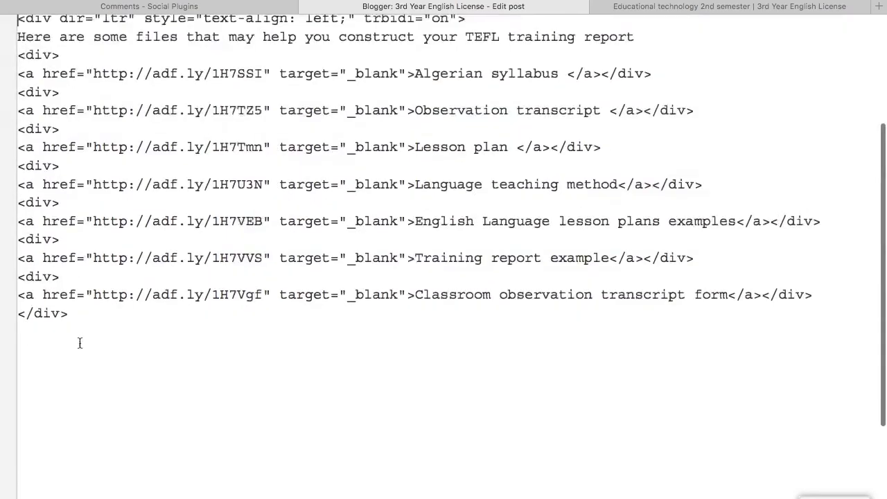
pyautogui.click(65, 338)
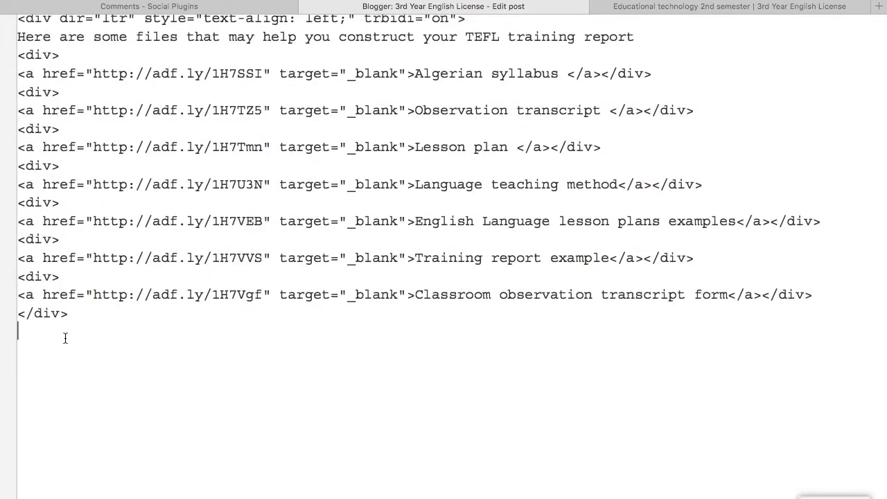
pyautogui.press('Return')
pyautogui.press('super+v')
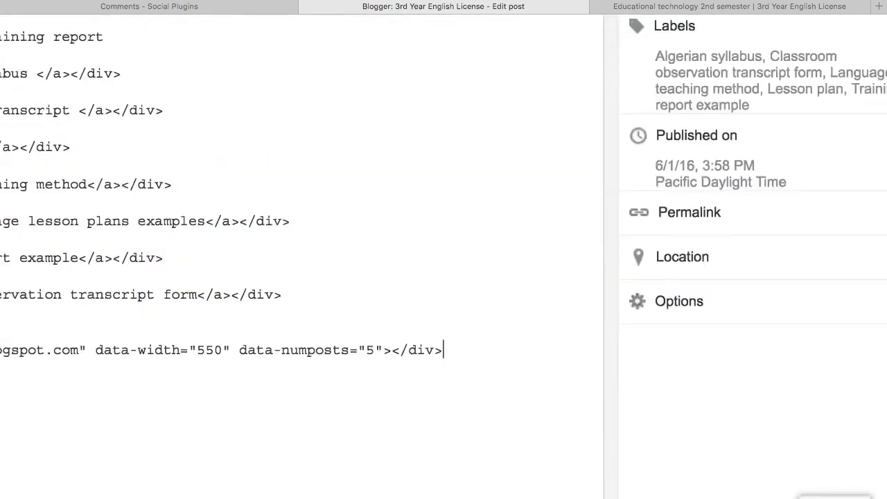
# - Insert a <br> and </br> pair on the lines above the comments div
pyautogui.scroll(-5, 79, 343)
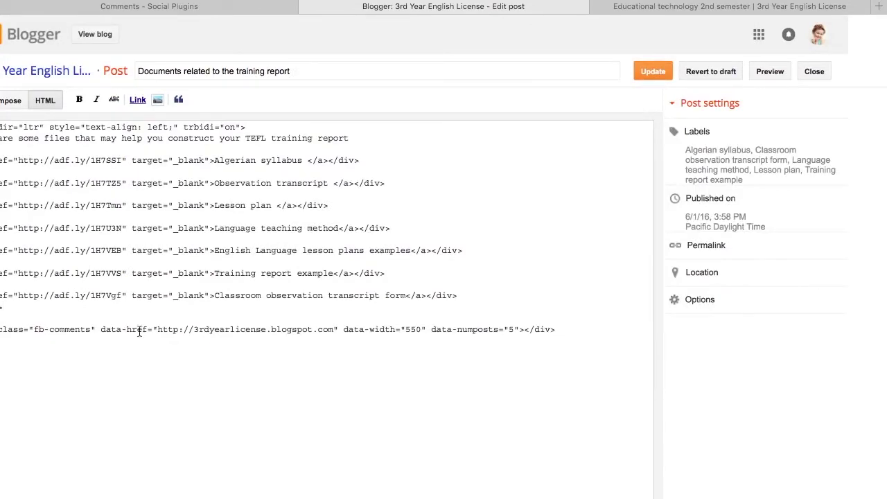
pyautogui.moveTo(92, 329); pyautogui.dragTo(115, 322)
pyautogui.click(76, 332)
pyautogui.press('Left')
pyautogui.press('Left')
pyautogui.press('Left')
pyautogui.press('Left')
pyautogui.press('Left')
pyautogui.press('Left')
pyautogui.press('Left')
pyautogui.press('Left')
pyautogui.press('Left')
pyautogui.press('Left')
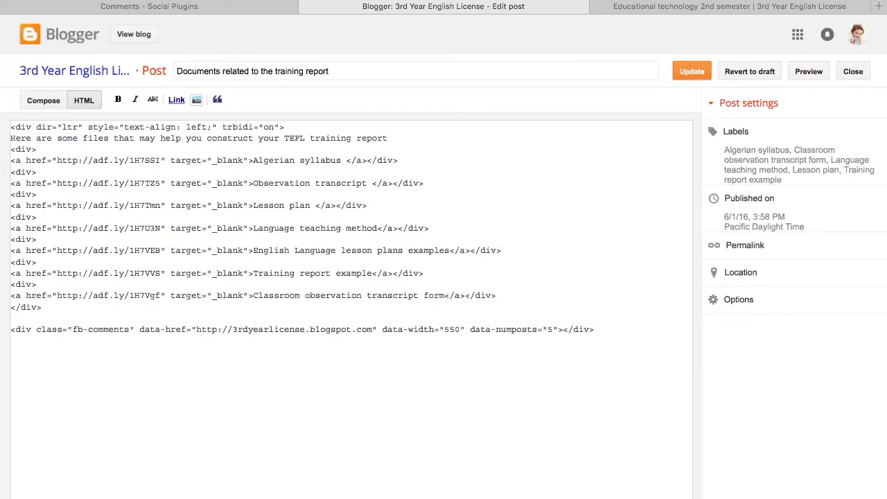
pyautogui.click(32, 318)
pyautogui.write('<br')
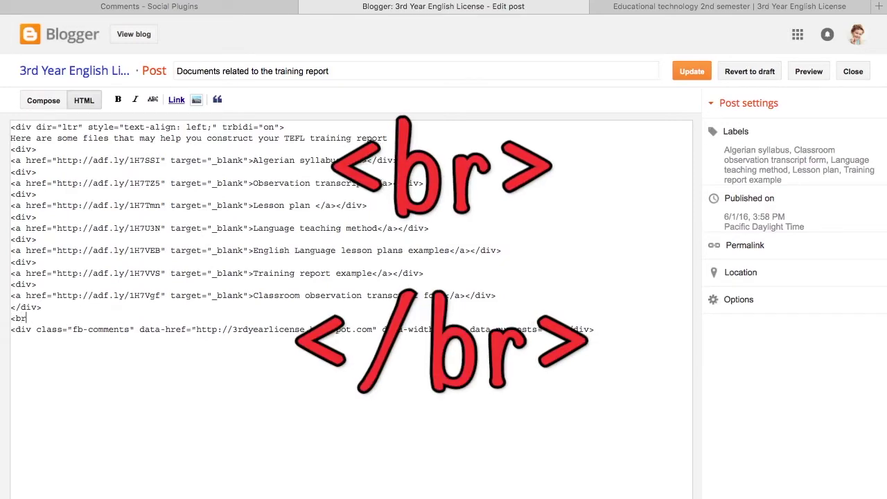
pyautogui.write('?')
pyautogui.press('Return')
pyautogui.press('BackSpace')
pyautogui.press('BackSpace')
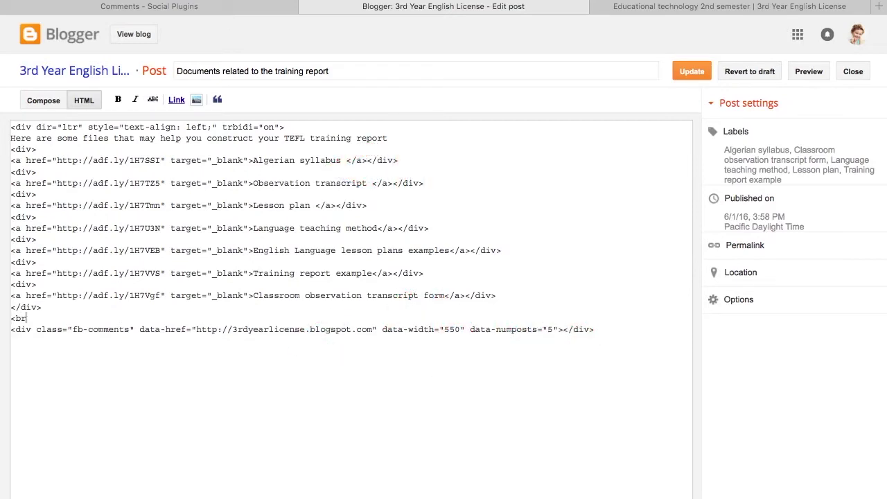
pyautogui.write('>')
pyautogui.press('Return')
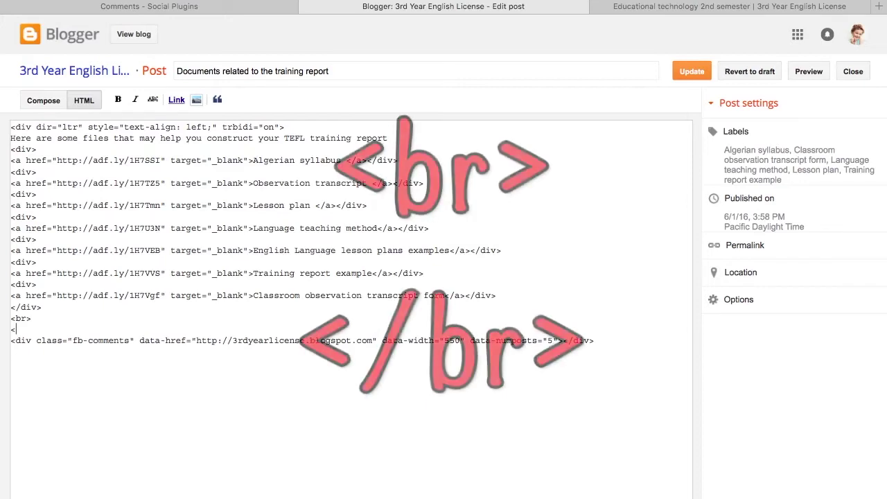
pyautogui.write('</br>')
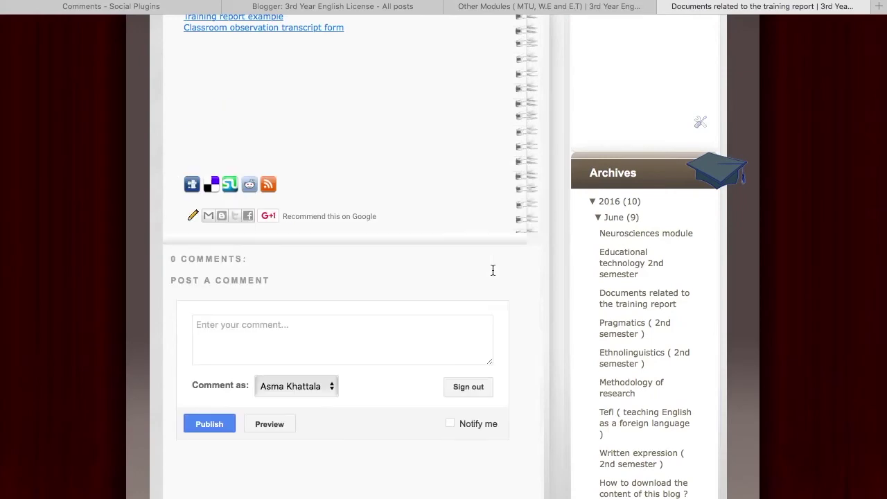
pyautogui.scroll(-3, 492, 270)
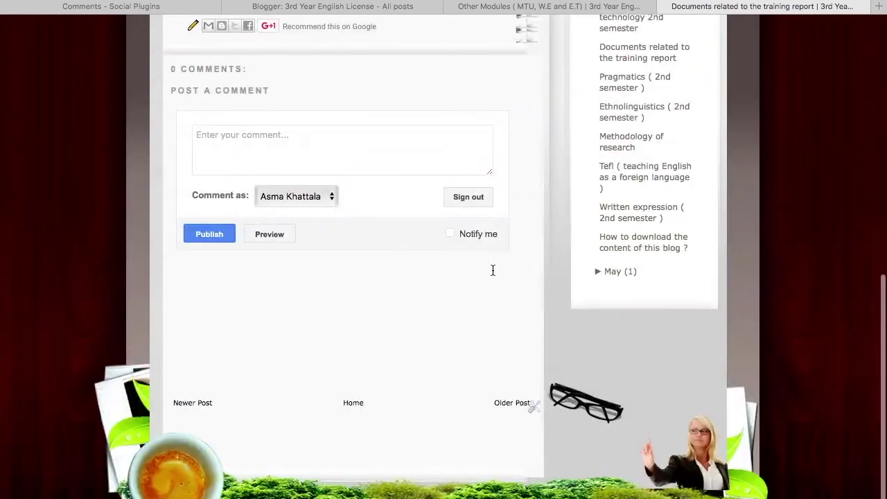
pyautogui.scroll(15, 492, 270)
pyautogui.scroll(-10, 491, 276)
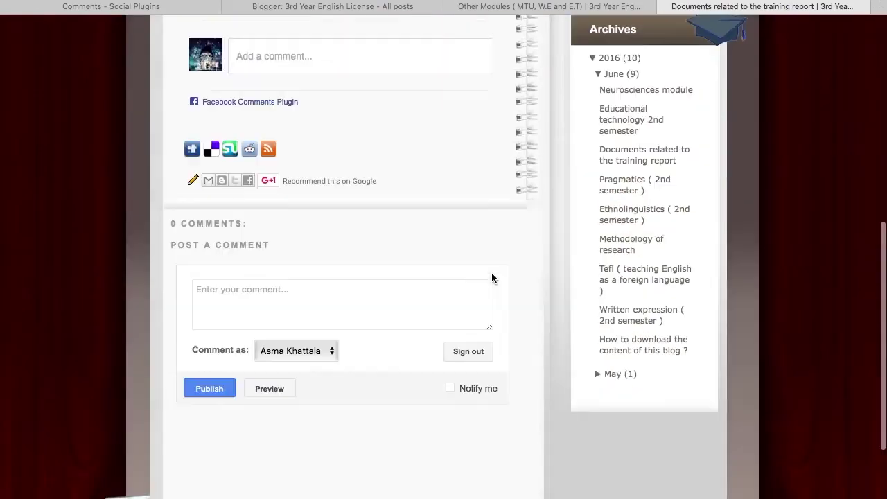
pyautogui.scroll(7, 491, 277)
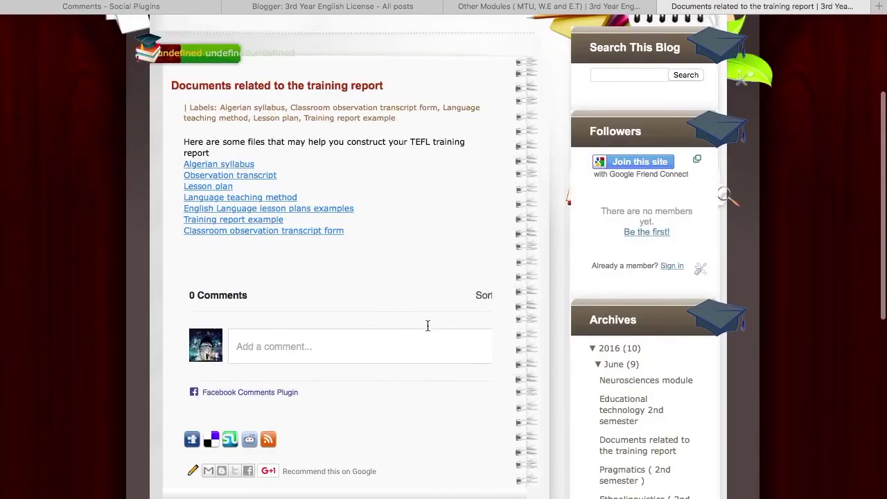
pyautogui.click(294, 354)
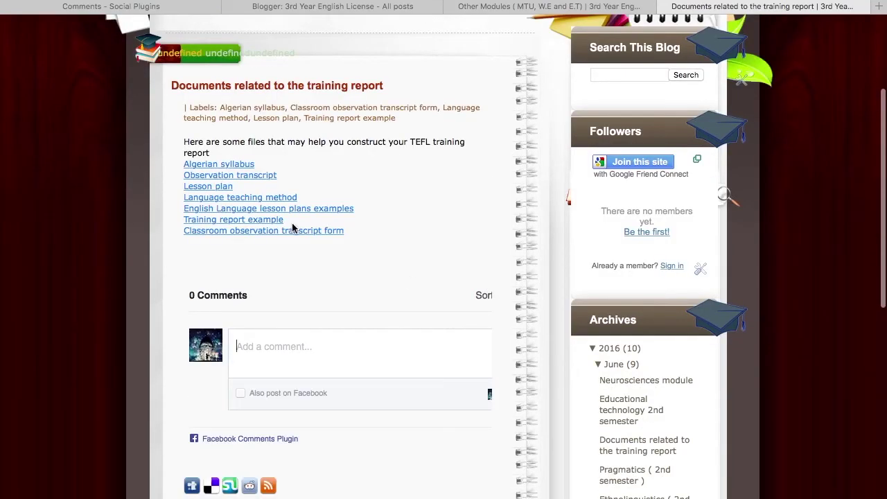
pyautogui.scroll(-5, 352, 391)
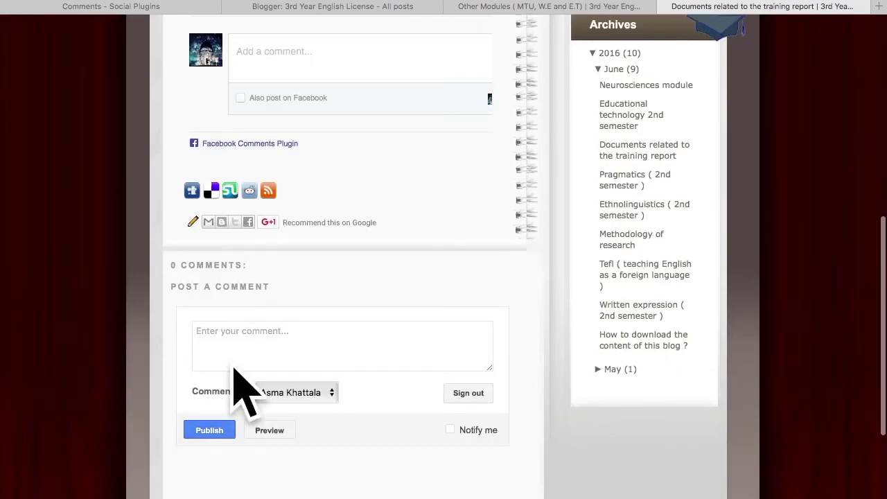
pyautogui.scroll(5, 271, 409)
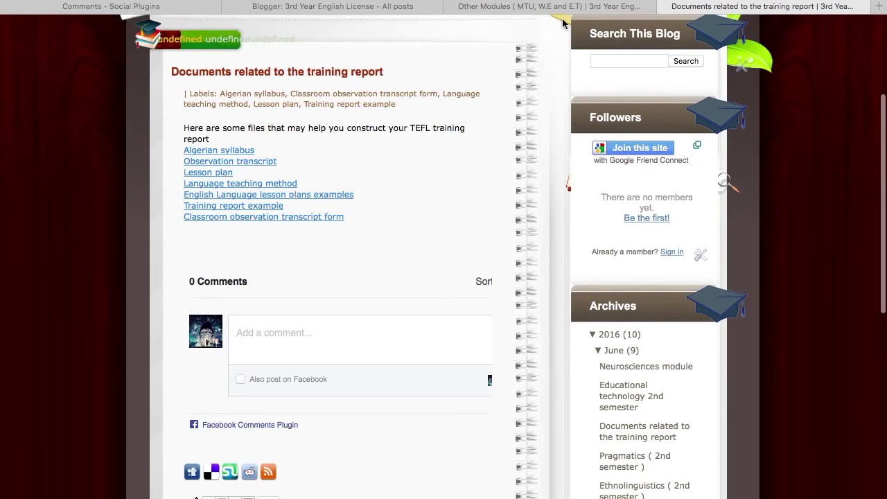
pyautogui.scroll(-1, 324, 329)
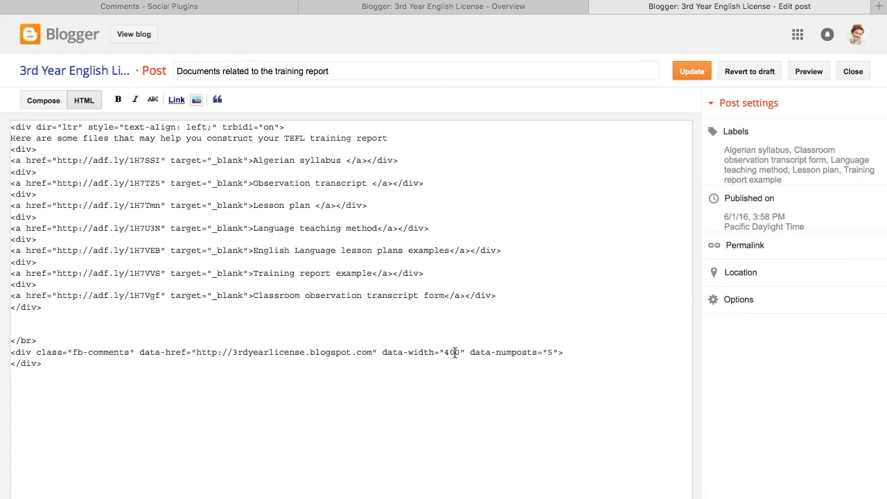
# - Change the fb-comments data-width from 400 to 450 and update the post
pyautogui.click(455, 351)
pyautogui.press('BackSpace')
pyautogui.write('5')
pyautogui.moveTo(16, 337); pyautogui.dragTo(72, 380)
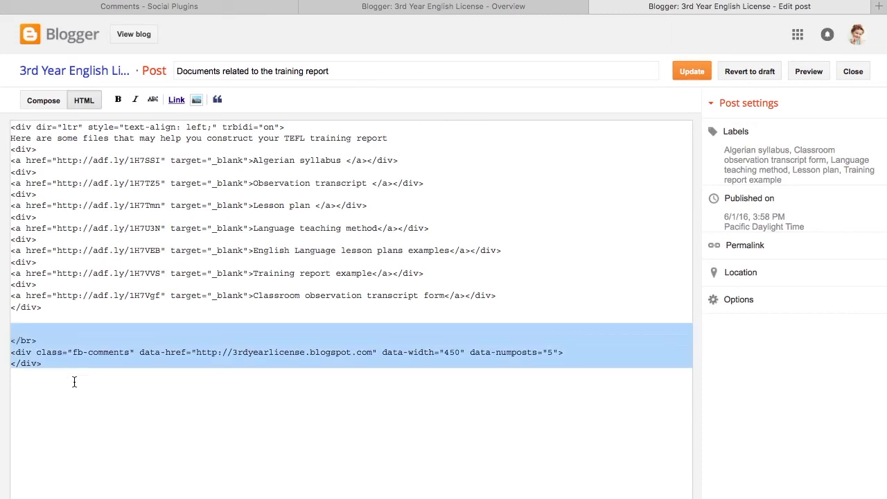
pyautogui.press('F12')
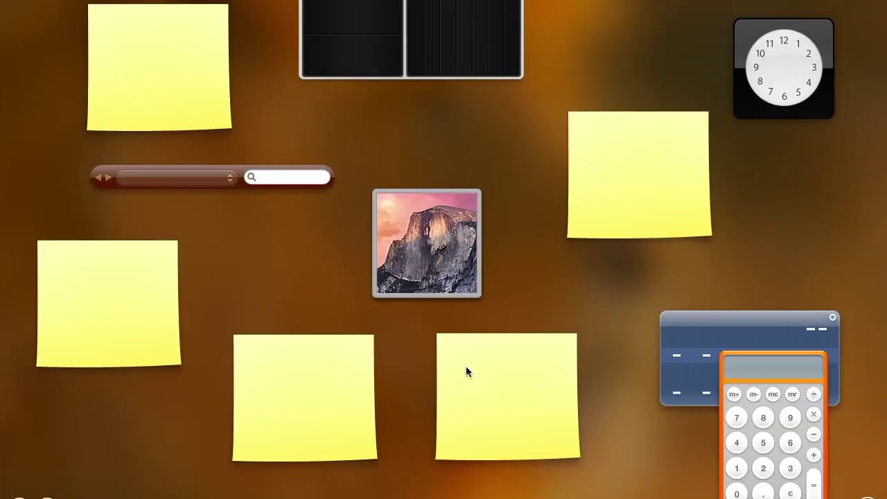
pyautogui.hotkey('ctrl', 'Right')
pyautogui.hotkey('ctrl', 'Right')
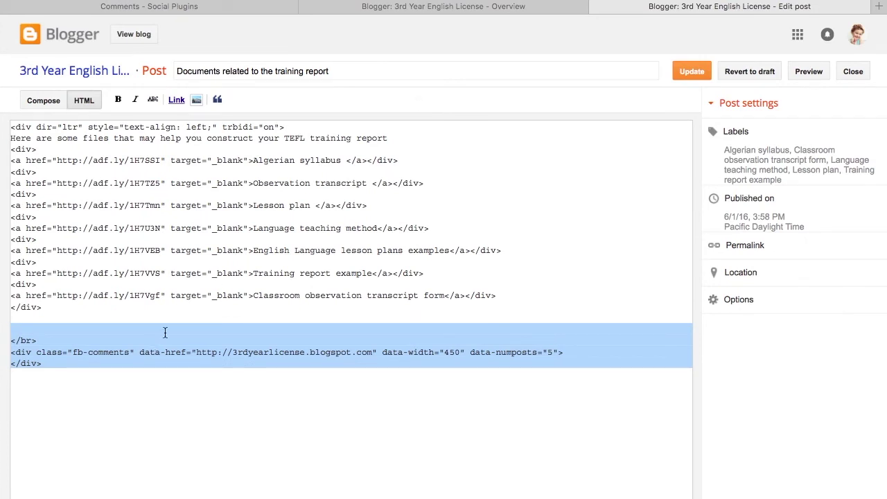
pyautogui.click(696, 73)
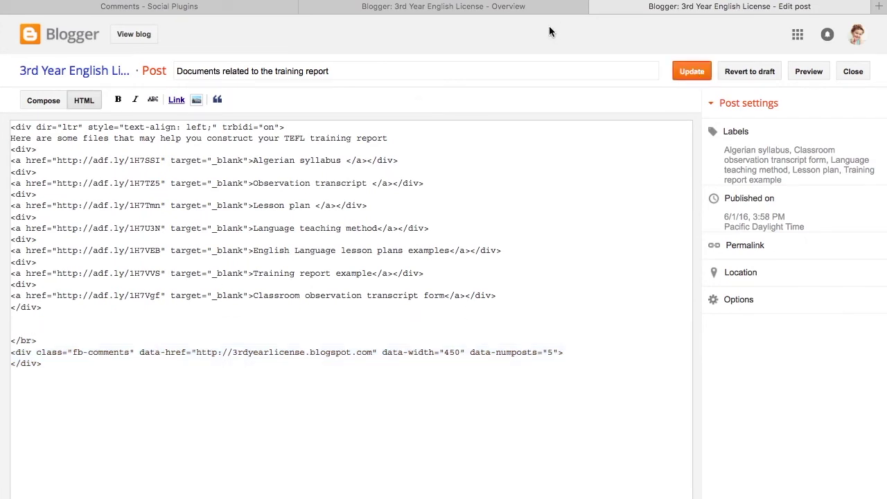
# - View the training report post live and start a comment in its Facebook comments box
pyautogui.click(498, 12)
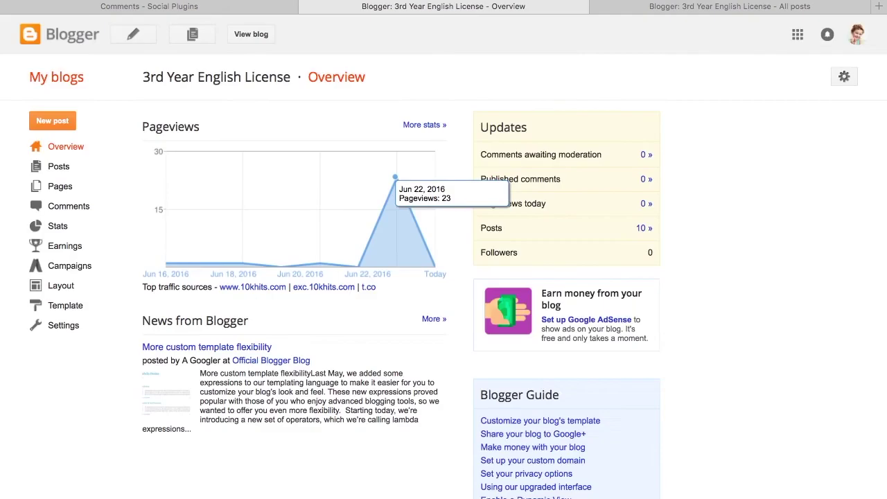
pyautogui.click(665, 7)
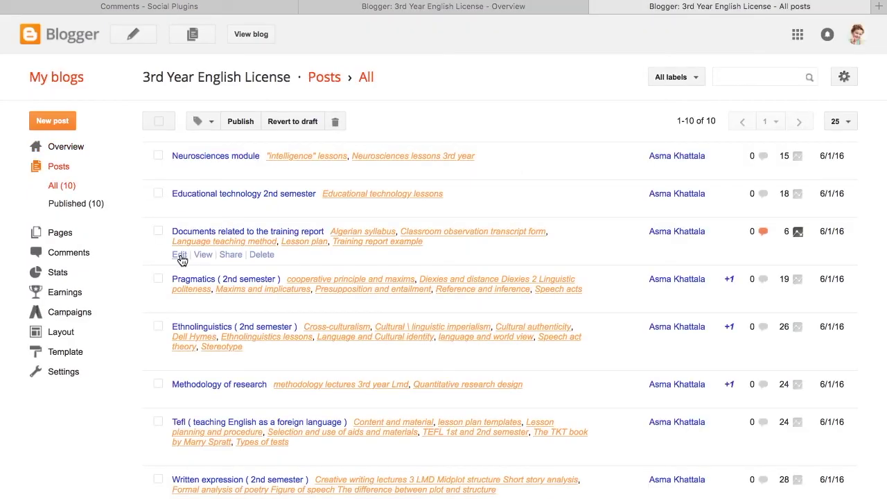
pyautogui.keyDown('super'); pyautogui.click(203, 206); pyautogui.keyUp('super')
pyautogui.click(203, 254)
pyautogui.scroll(-5, 387, 285)
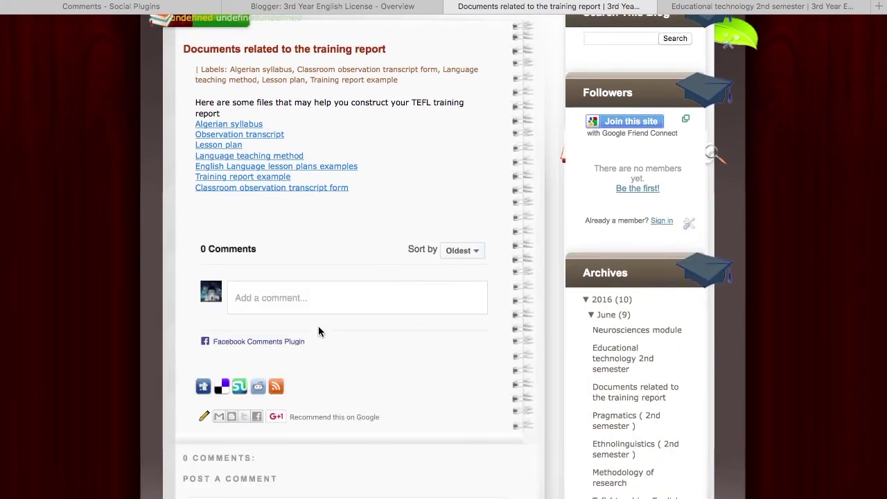
pyautogui.click(300, 288)
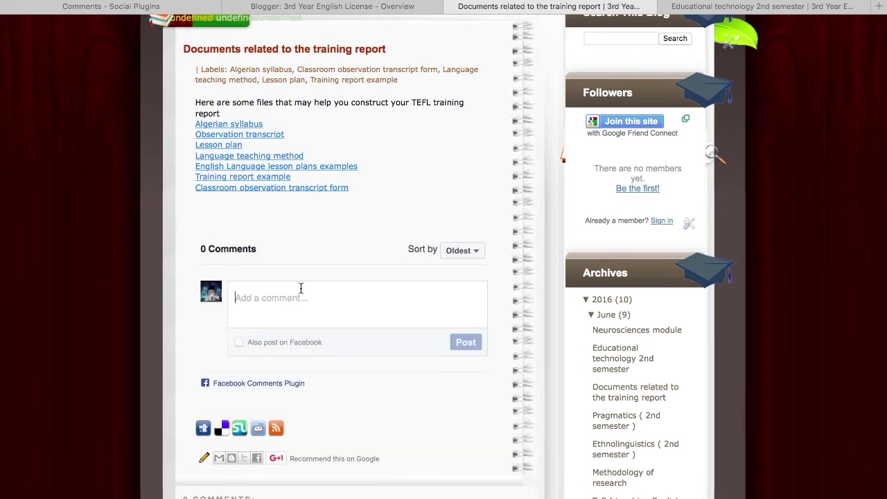
# - Post the test comment "Thank you !!" in the Facebook comments box
pyautogui.write('Thank ')
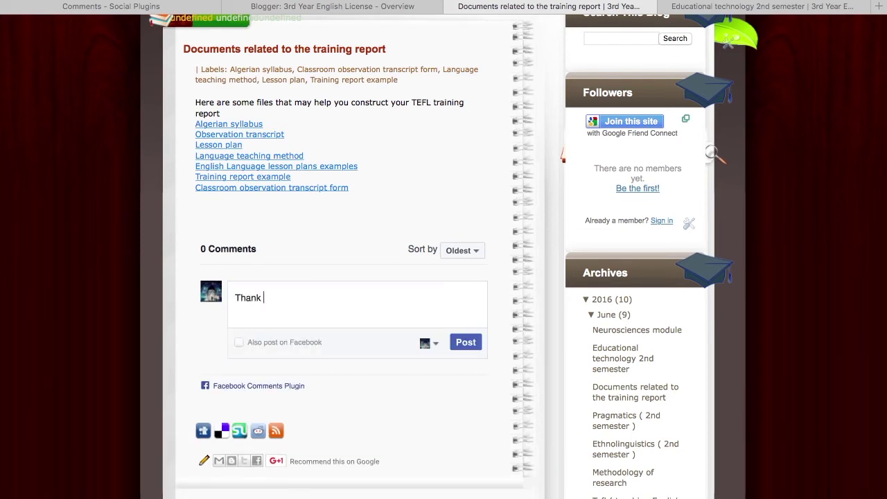
pyautogui.write('you!!')
pyautogui.click(265, 296)
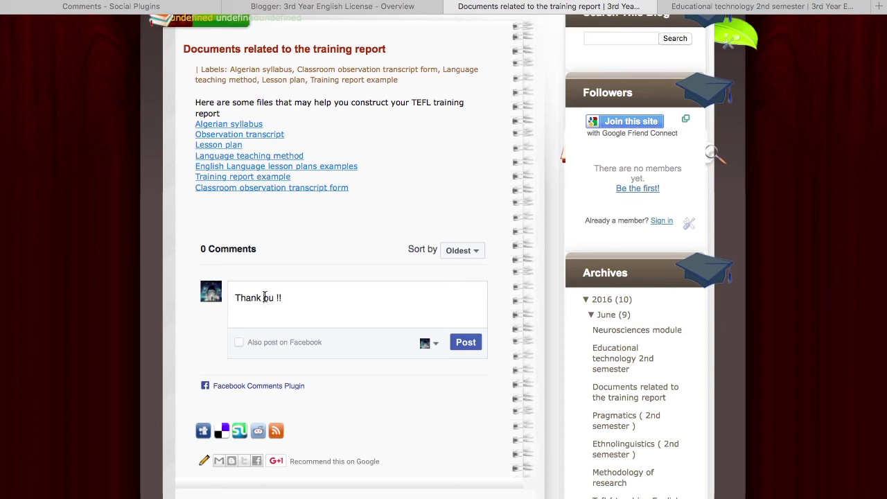
pyautogui.click(464, 343)
pyautogui.scroll(-2, 290, 360)
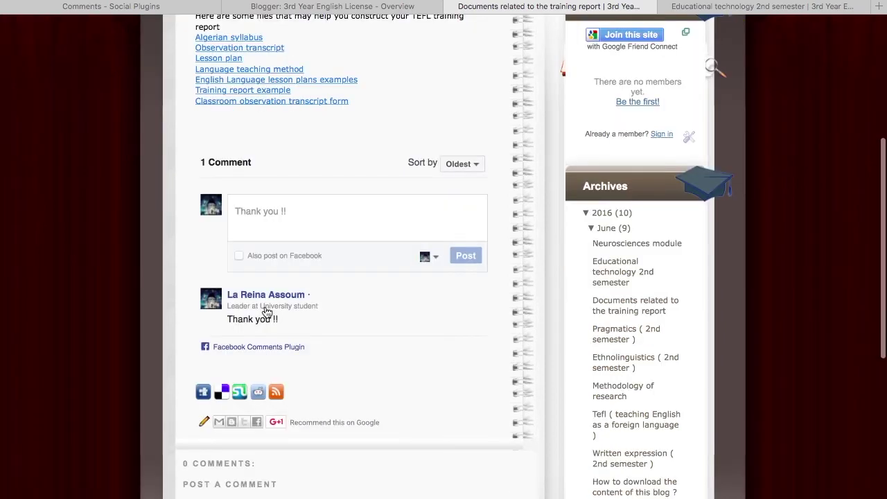
pyautogui.scroll(3, 435, 312)
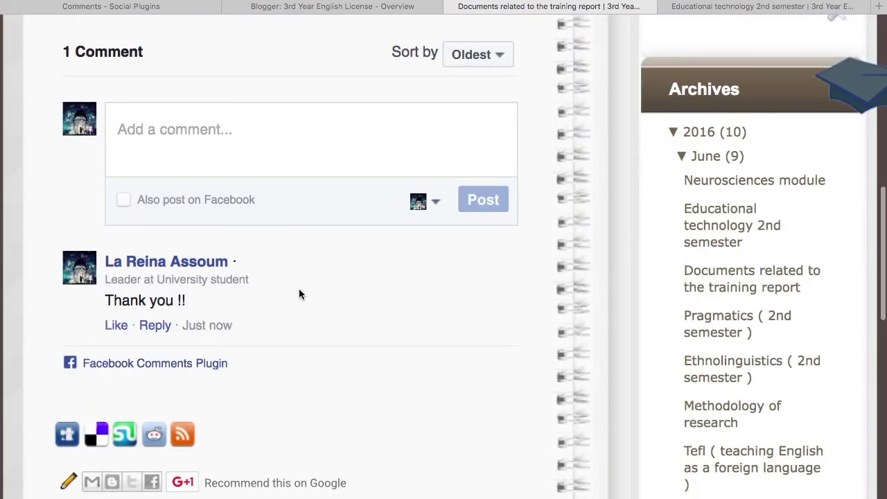
# - Delete the test comment so the box shows 0 Comments, then reset the page zoom
pyautogui.click(507, 261)
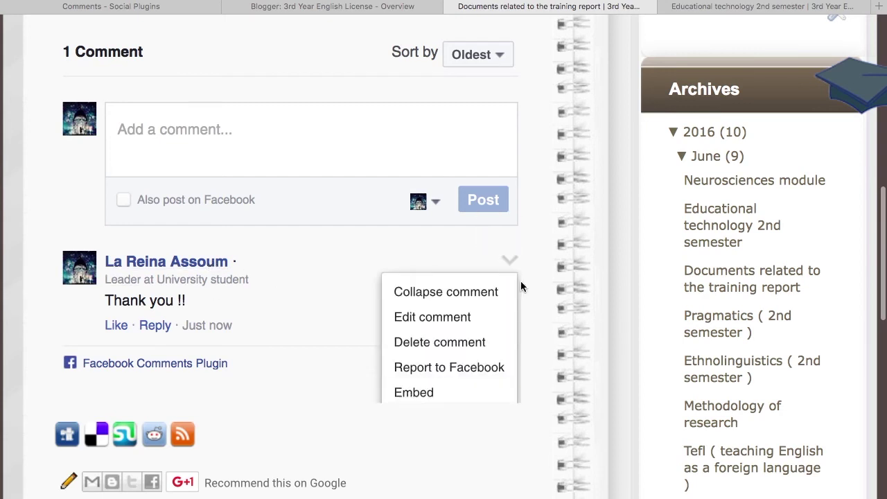
pyautogui.click(438, 342)
pyautogui.click(438, 243)
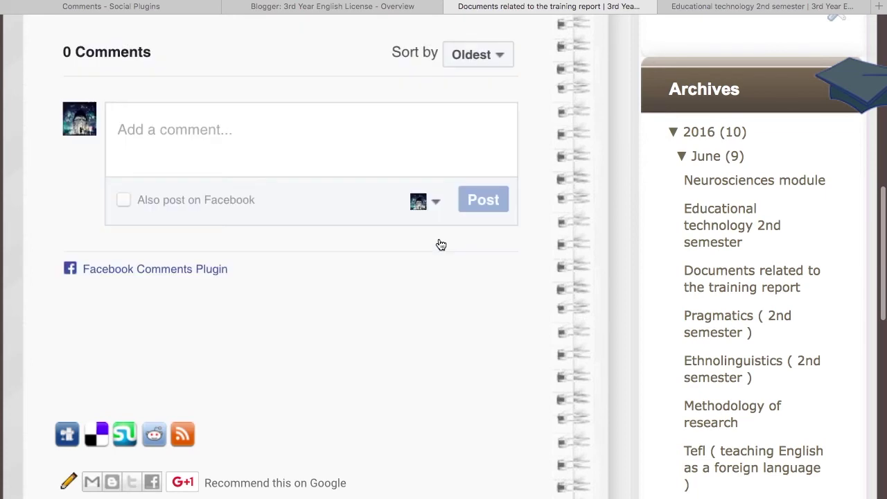
pyautogui.scroll(3, 420, 174)
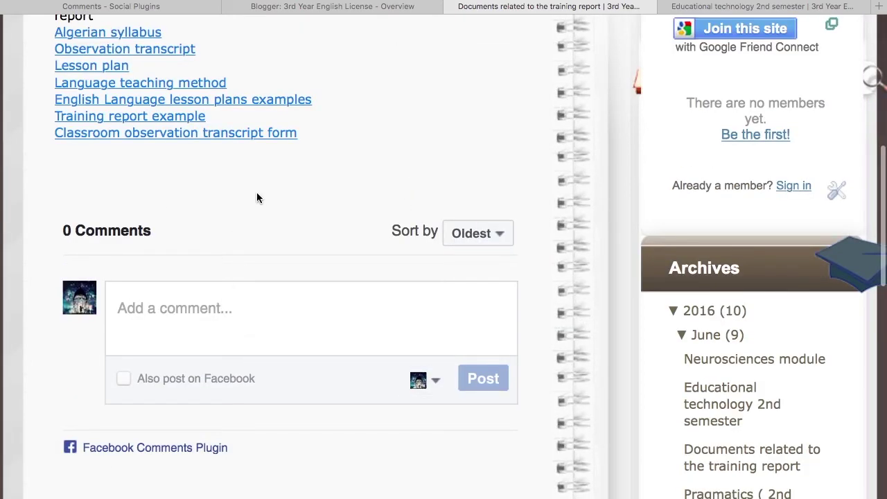
pyautogui.press('super+0')
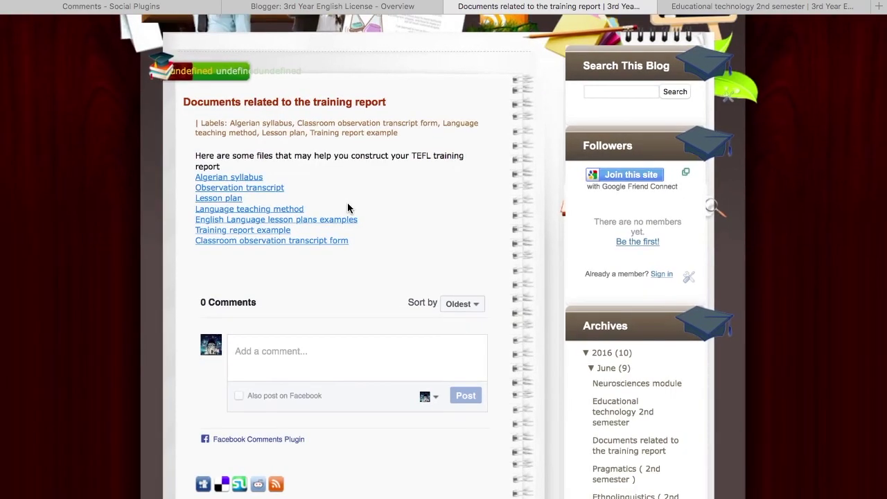
pyautogui.scroll(-3, 348, 208)
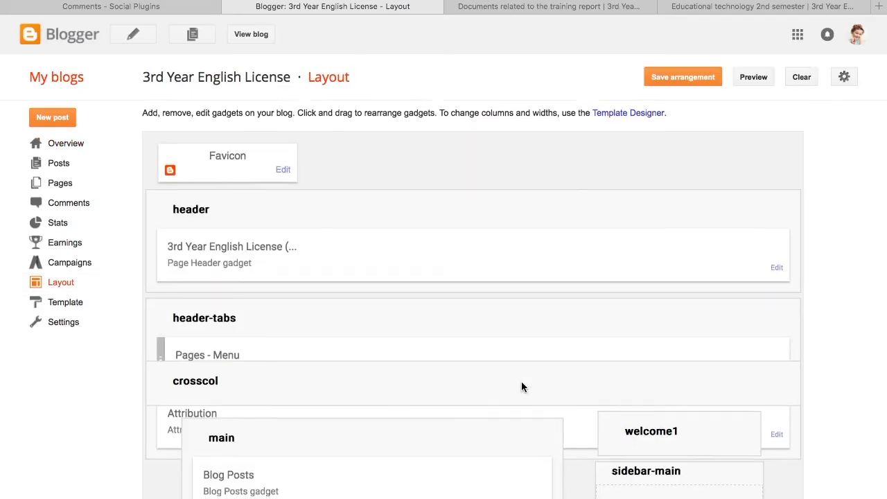
pyautogui.scroll(-5, 620, 316)
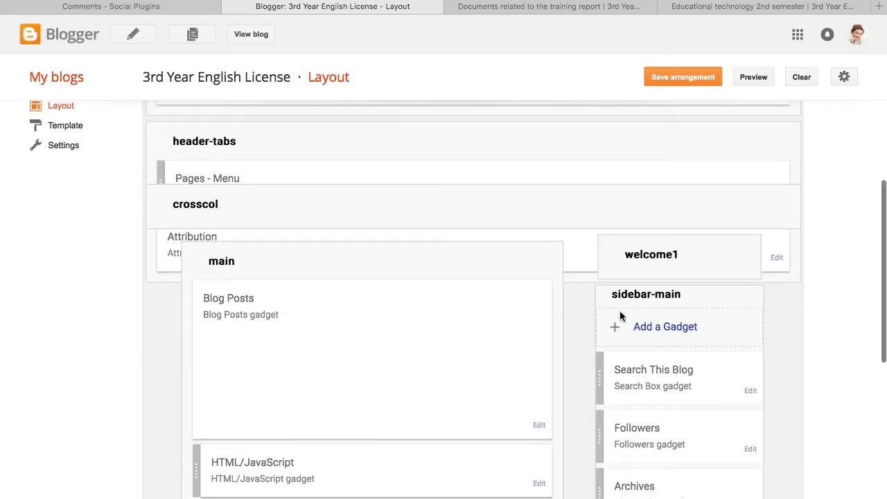
pyautogui.scroll(5, 326, 465)
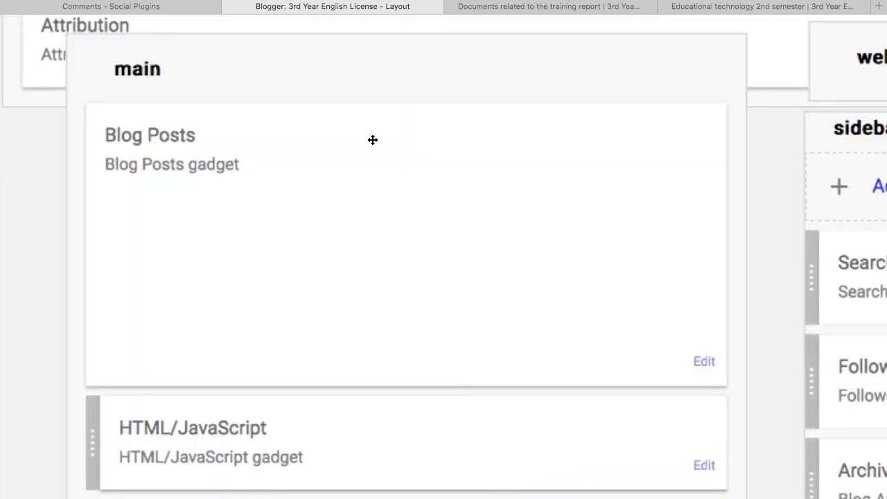
pyautogui.hscroll(3, 411, 231)
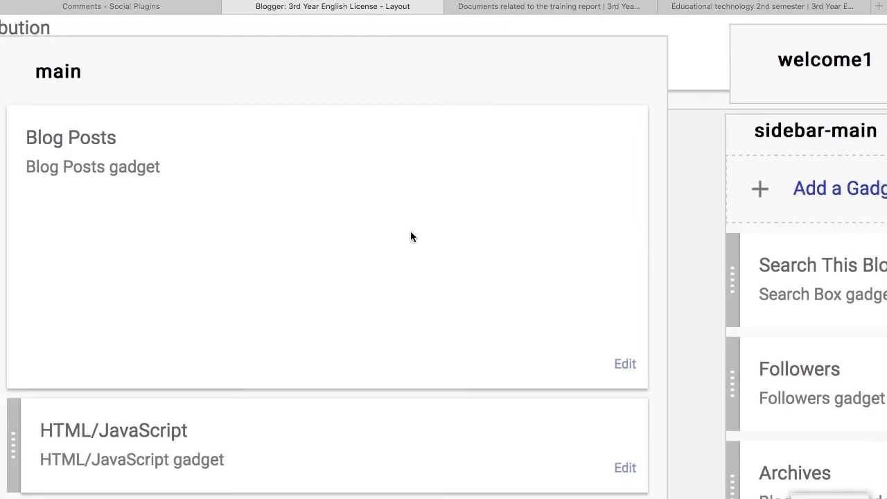
pyautogui.scroll(5, 411, 236)
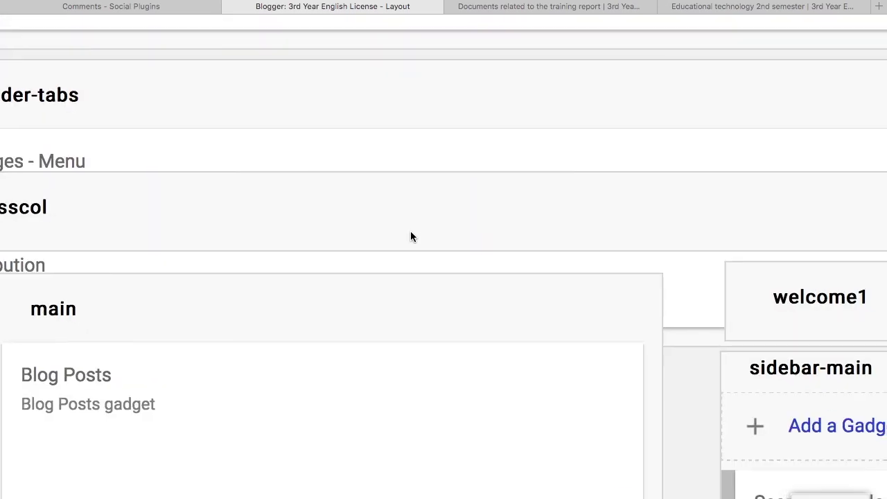
pyautogui.scroll(-5, 411, 236)
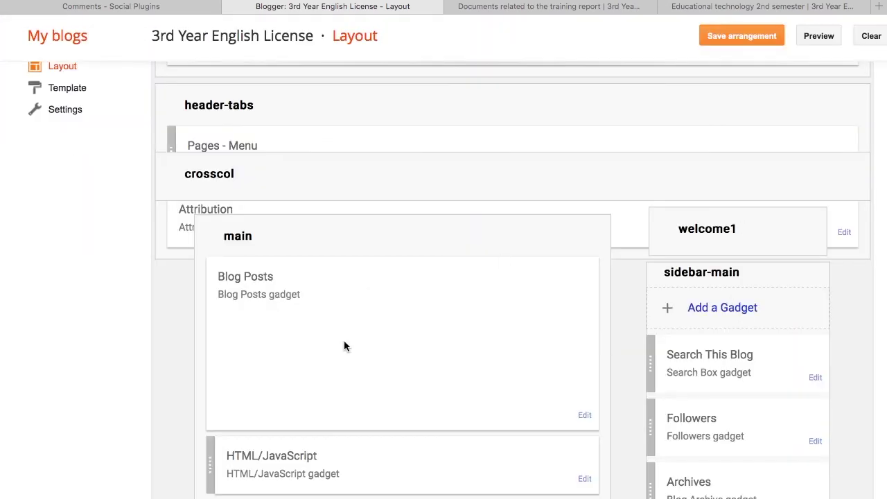
pyautogui.scroll(-2, 450, 231)
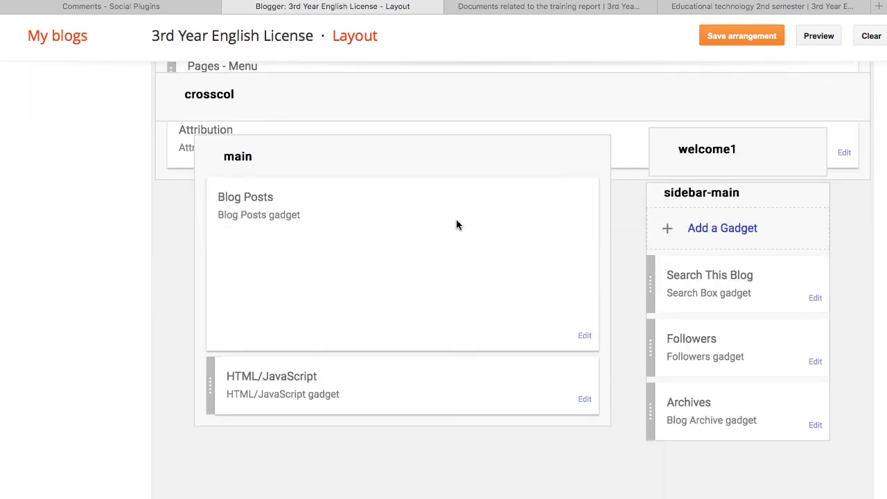
pyautogui.scroll(2, 456, 224)
pyautogui.scroll(2, 354, 220)
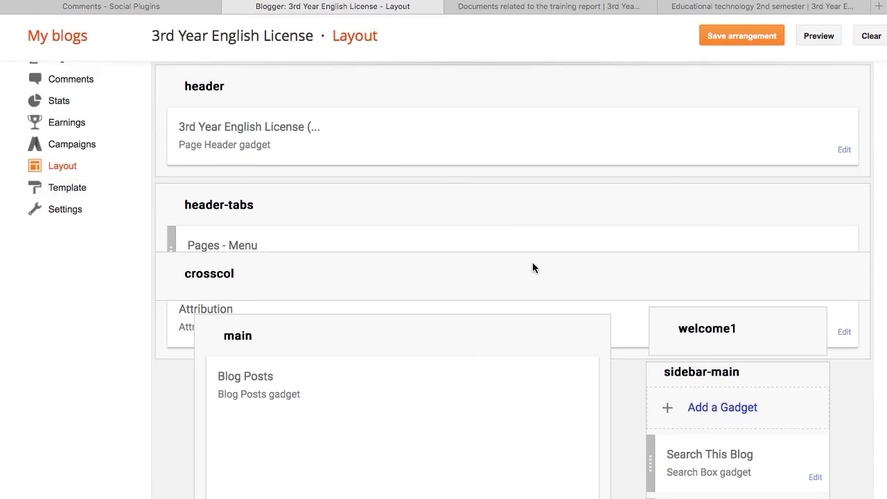
pyautogui.scroll(2, 532, 262)
pyautogui.scroll(-2, 616, 179)
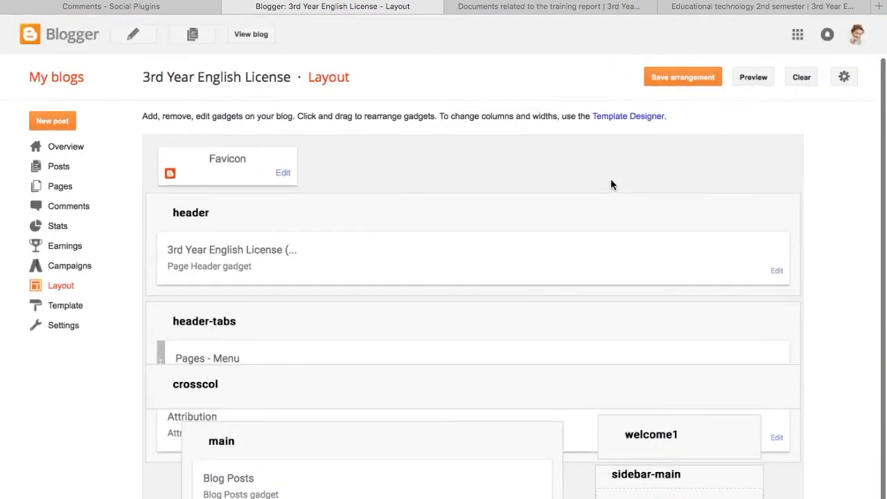